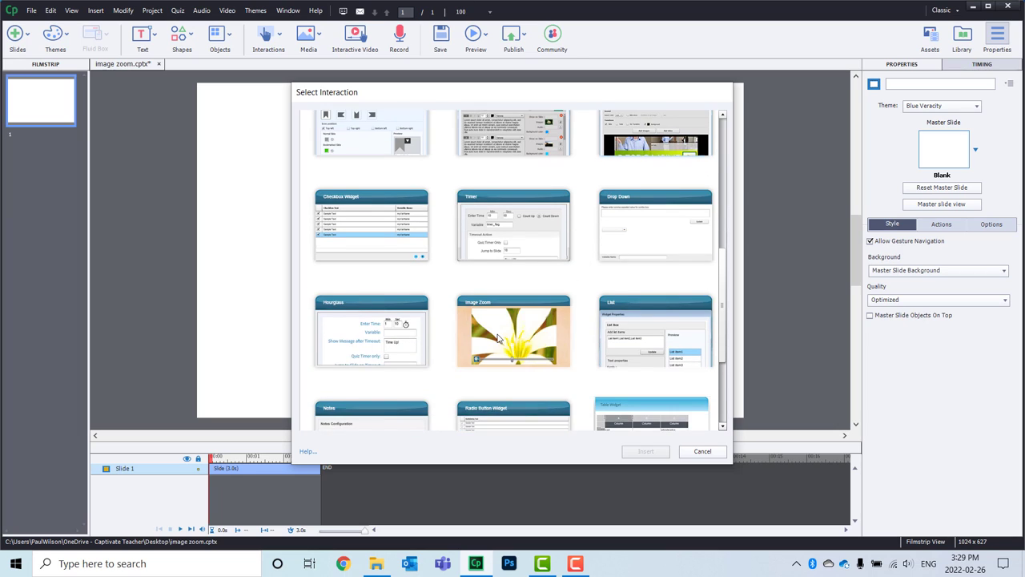
- Insert an Image Zoom interaction that uses the extended-family photo from the library
left_click(499, 336)
left_click(665, 452)
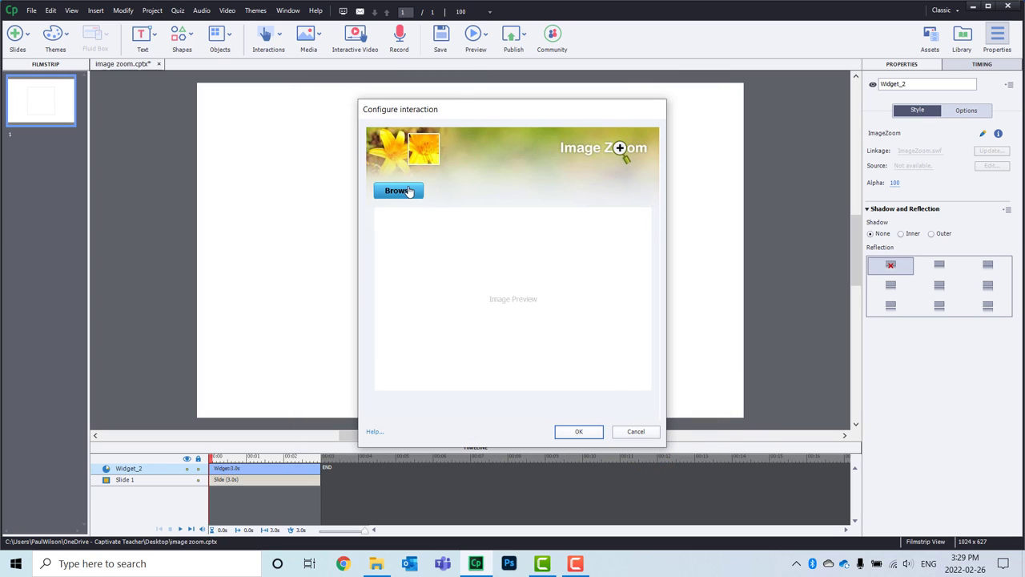
left_click(407, 191)
left_click(563, 256)
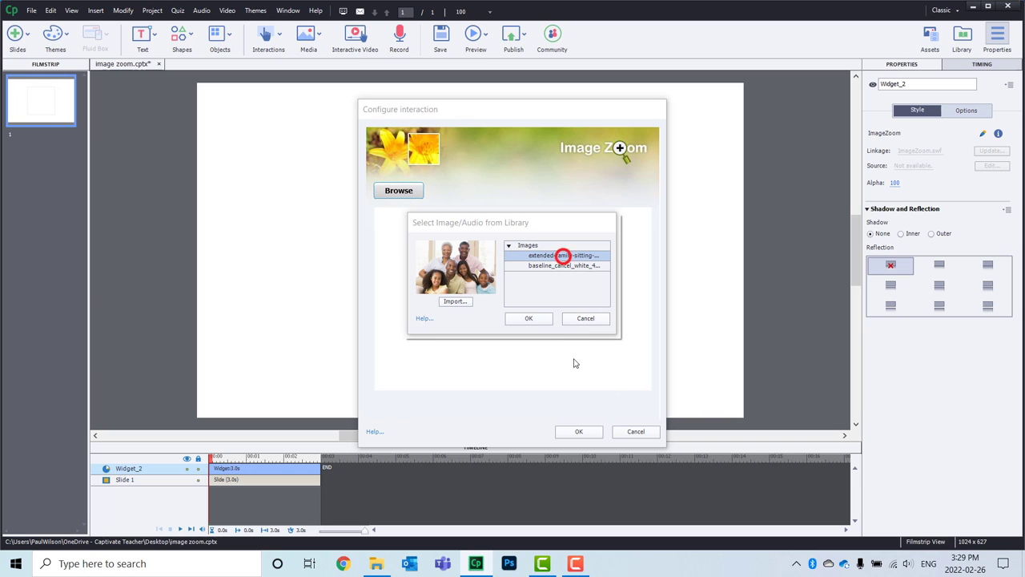
left_click(529, 318)
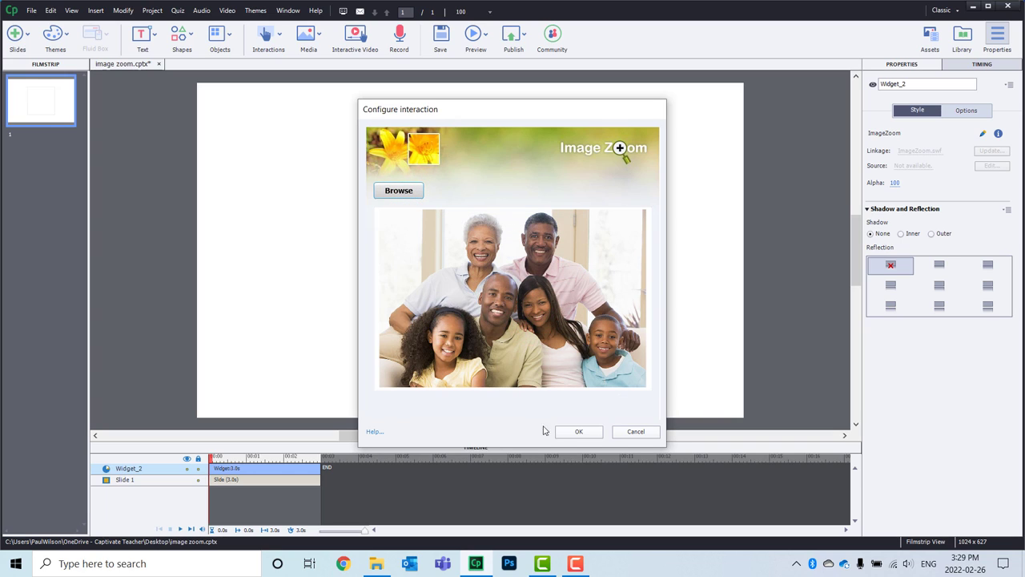
left_click(589, 436)
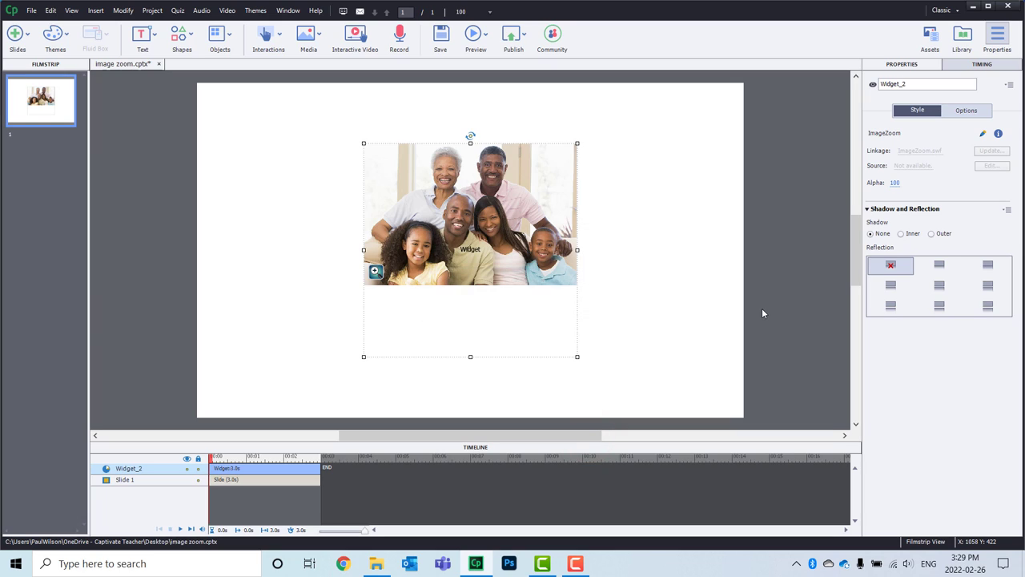
- Refresh the HTML5 Tracker for unsupported objects, then preview the project
left_click(147, 11)
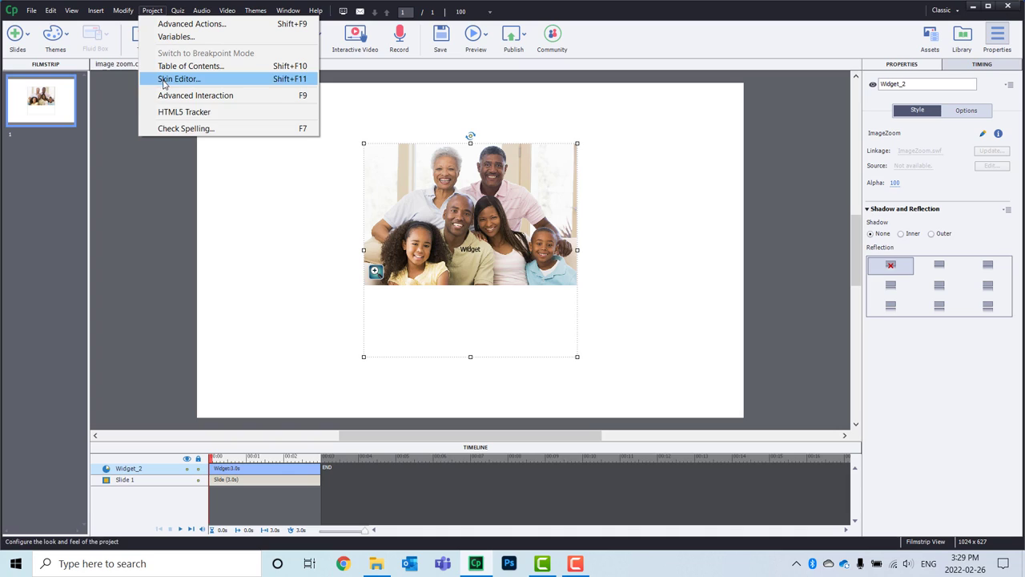
left_click(169, 115)
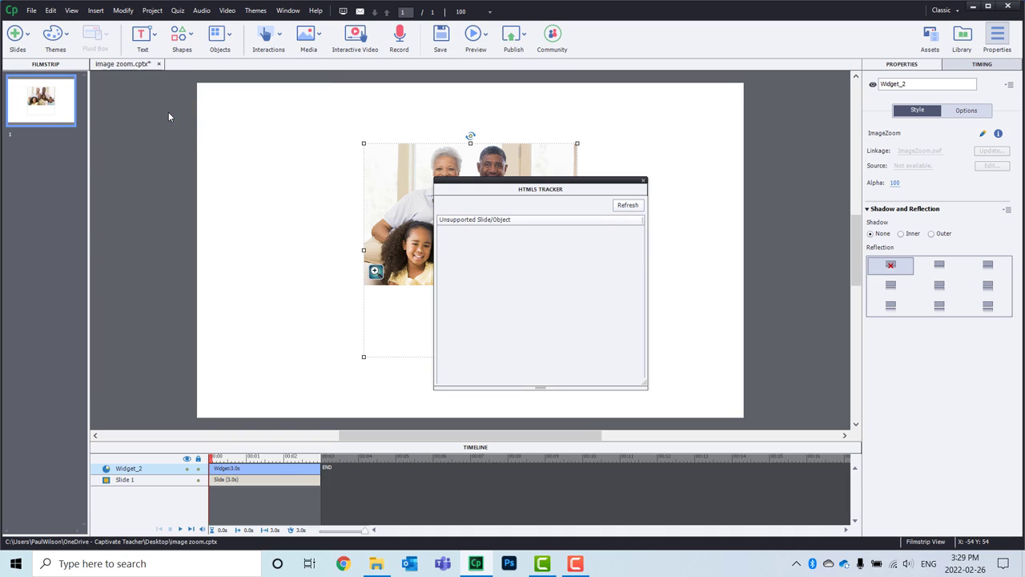
left_click(625, 208)
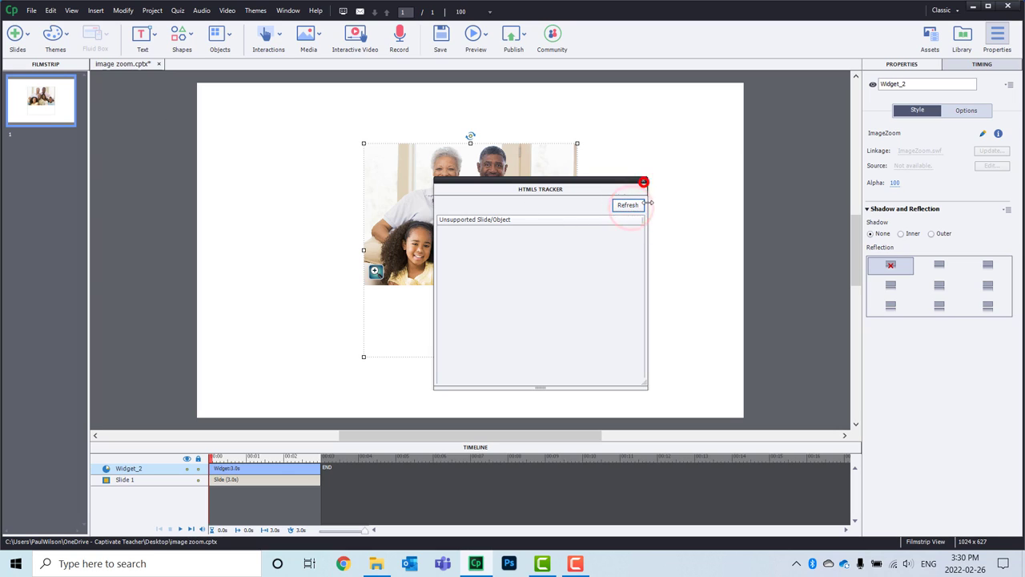
left_click(643, 180)
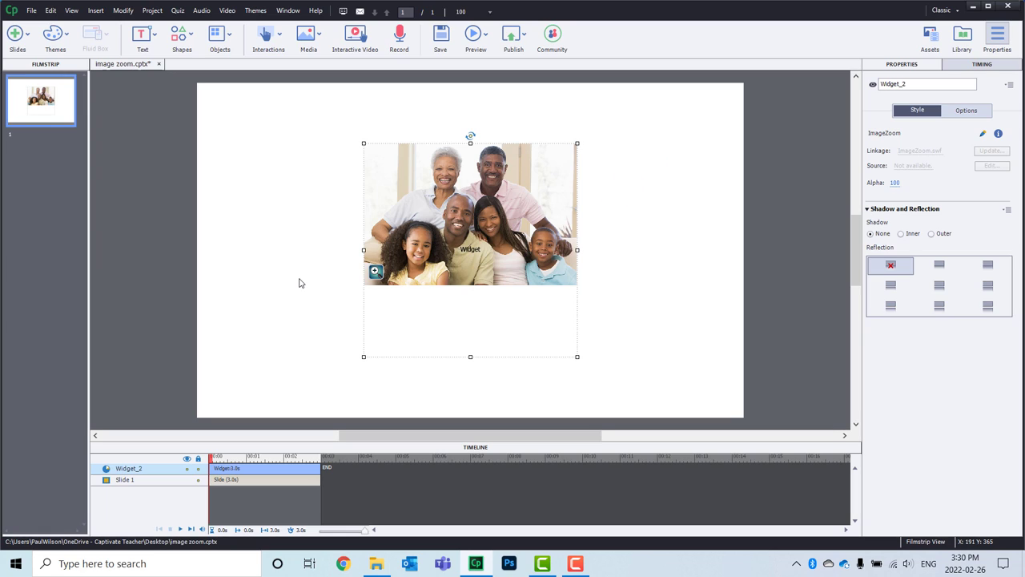
left_click(486, 38)
left_click(489, 66)
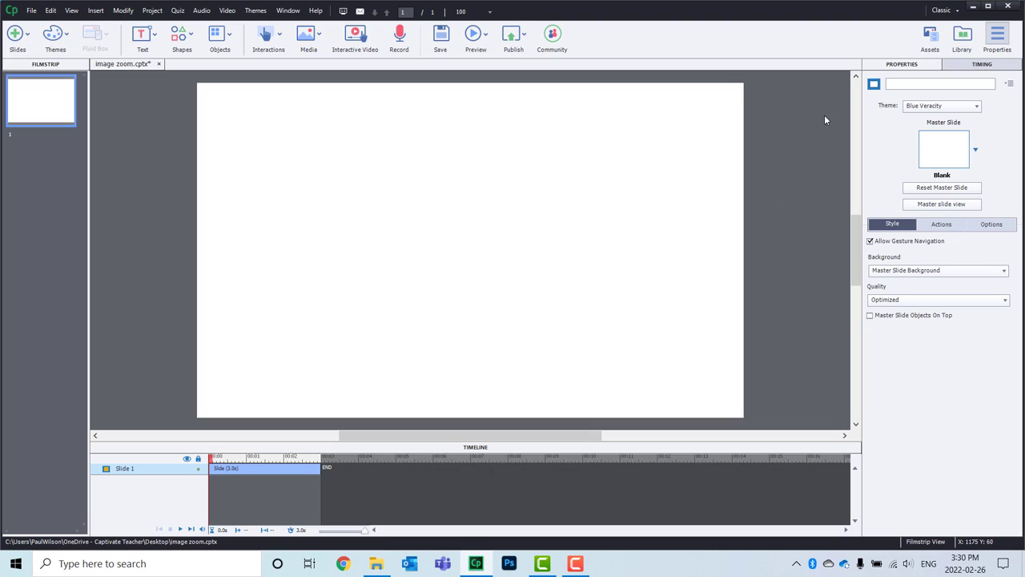
- Drag the extended-family photo from the Library onto the slide as a 183x122 thumbnail at the top left
left_click(964, 36)
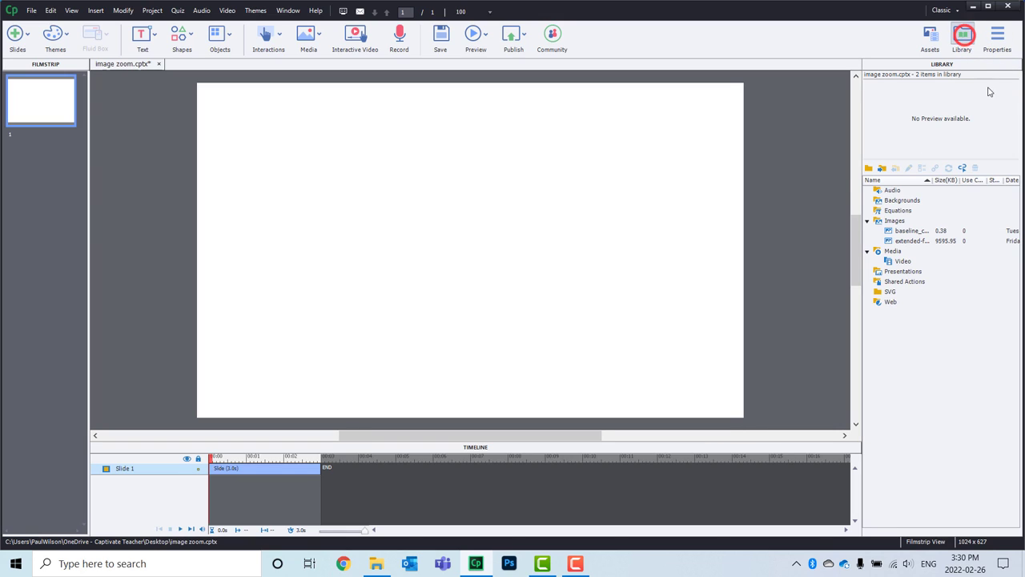
left_click_drag(913, 242, 426, 314)
left_click_drag(731, 286, 550, 182)
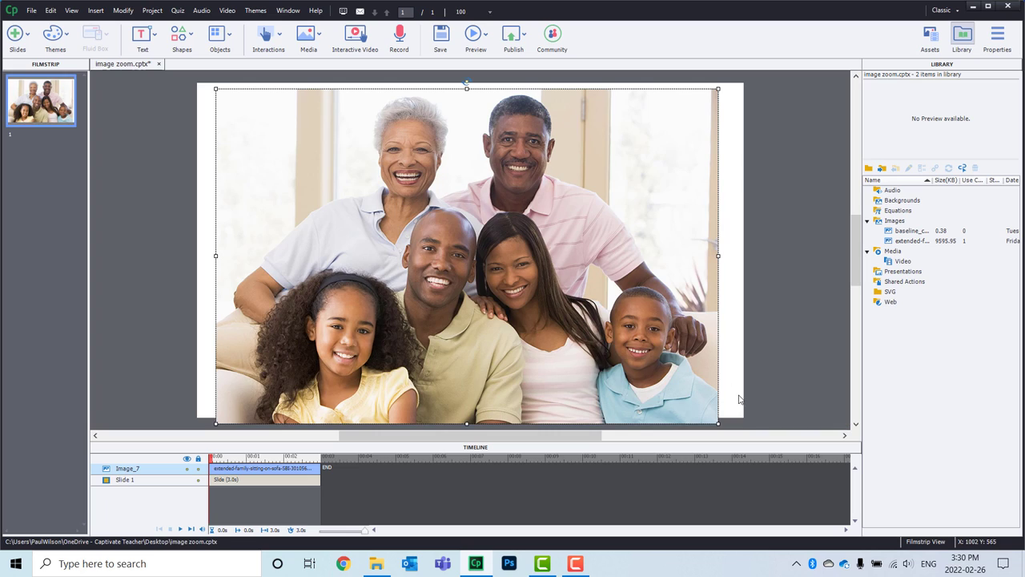
left_click_drag(718, 425, 307, 154)
left_click_drag(273, 116, 263, 118)
- Set Image_7 to Use as Button, with Hand Cursor on and Disable Click Sound checked
left_click(997, 36)
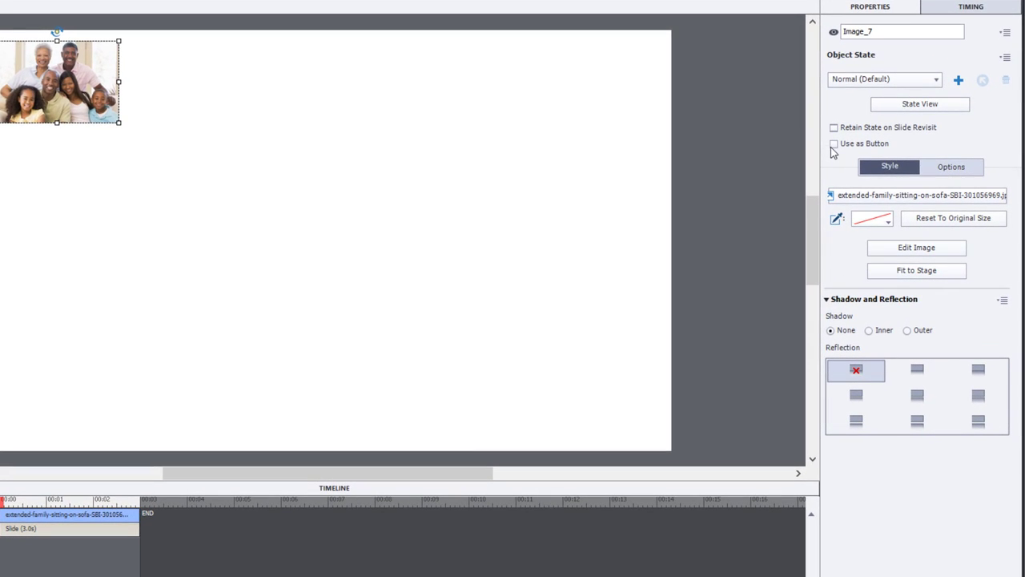
left_click(834, 145)
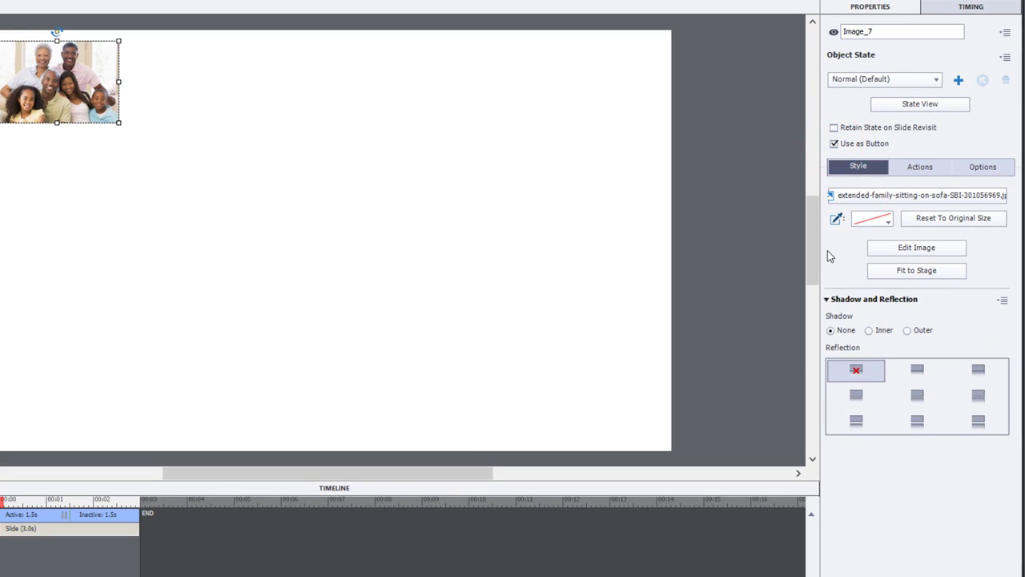
left_click(919, 167)
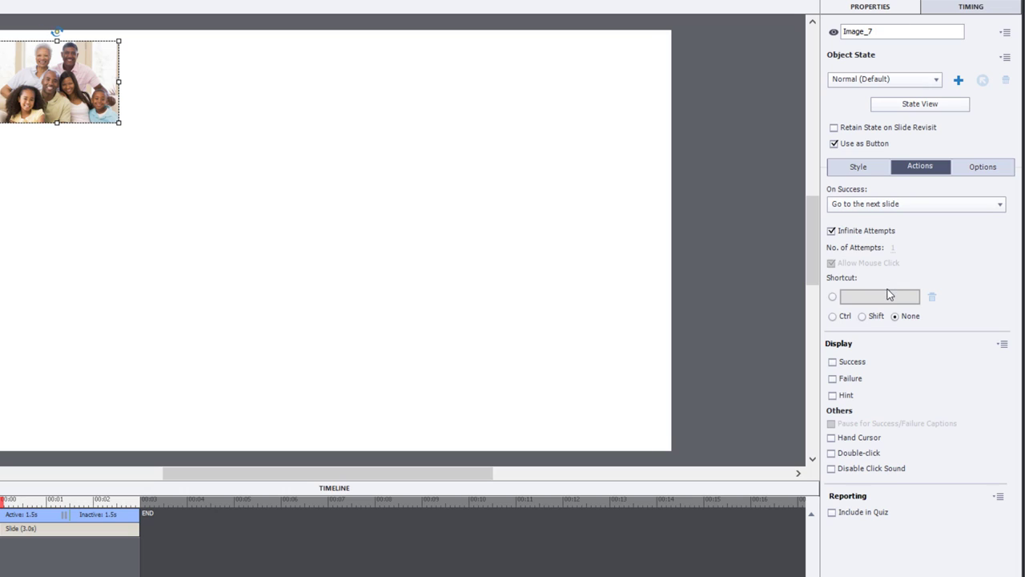
left_click(832, 438)
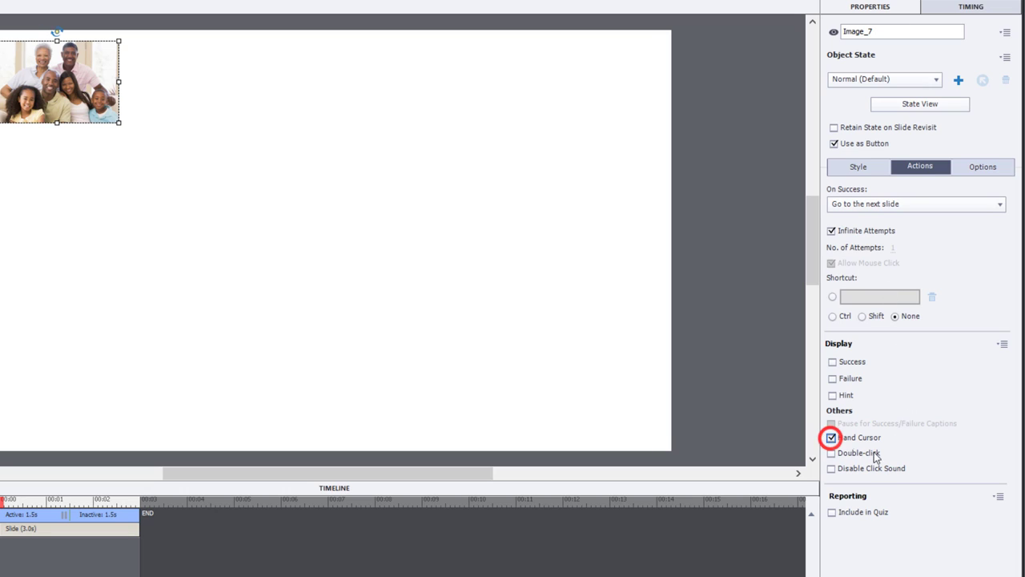
left_click(832, 469)
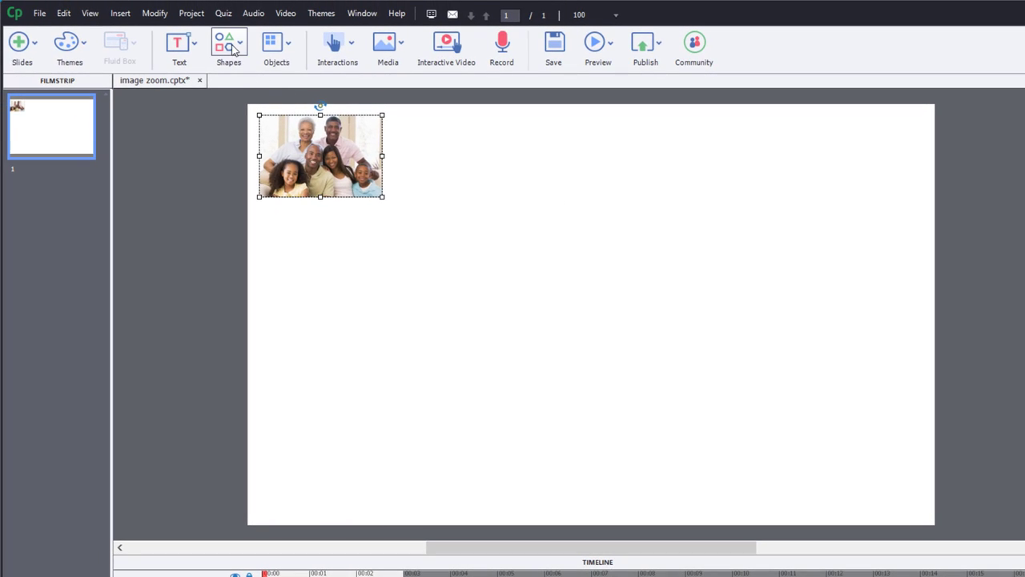
- Draw a rectangle covering the whole slide
left_click(144, 23)
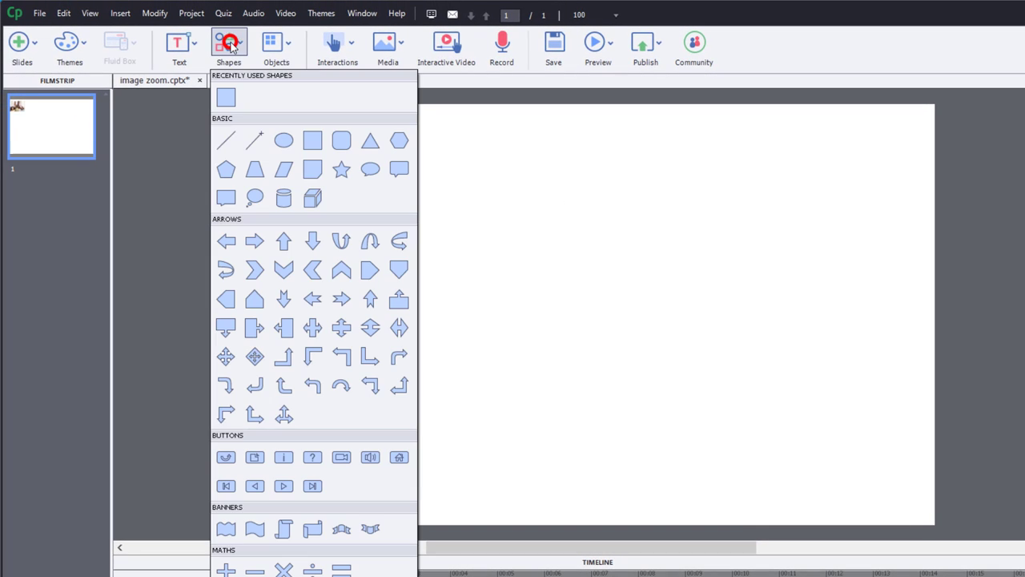
left_click(226, 98)
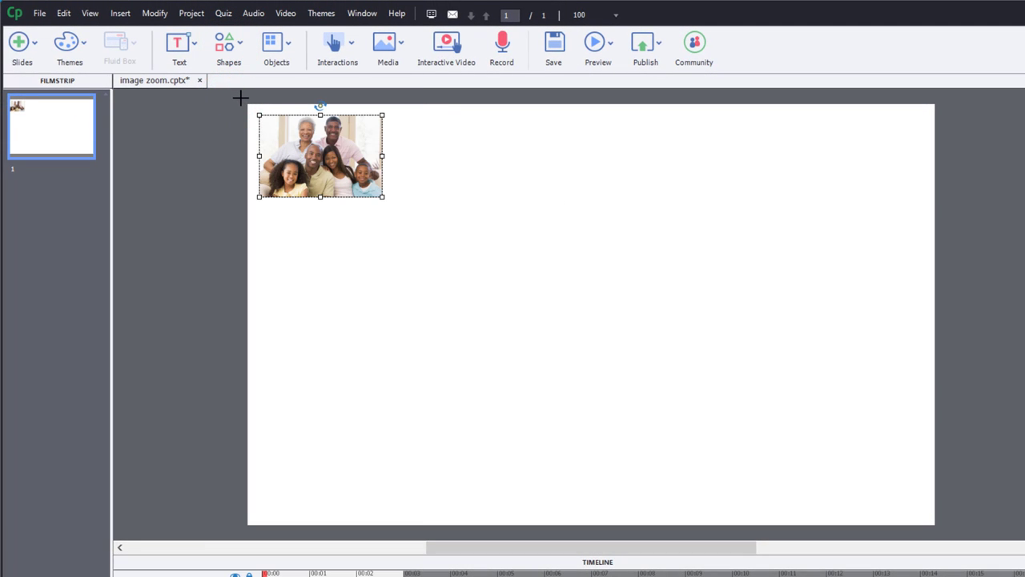
left_click_drag(241, 98, 885, 523)
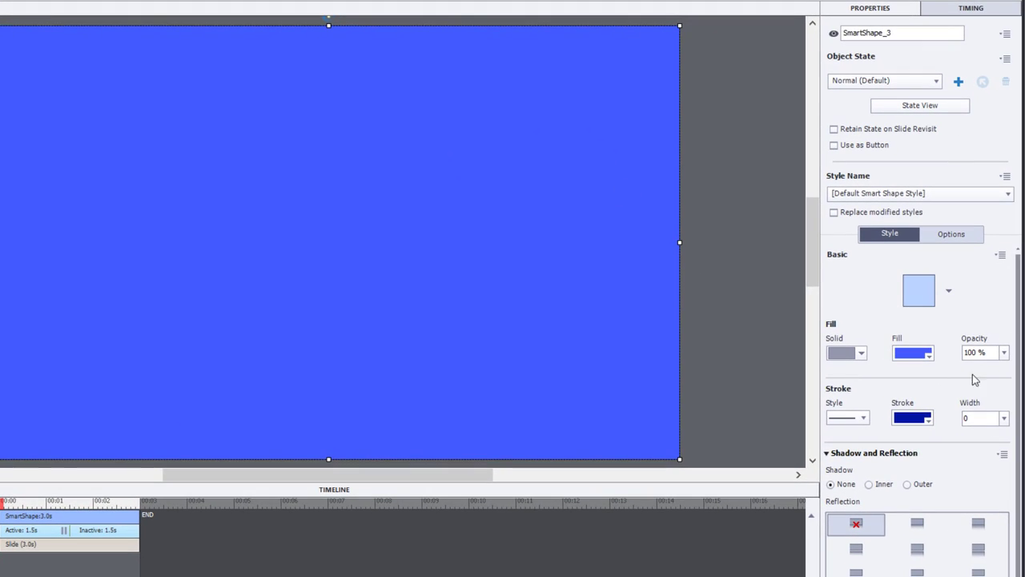
- Give the rectangle a dark grey fill at 60% opacity
left_click(927, 353)
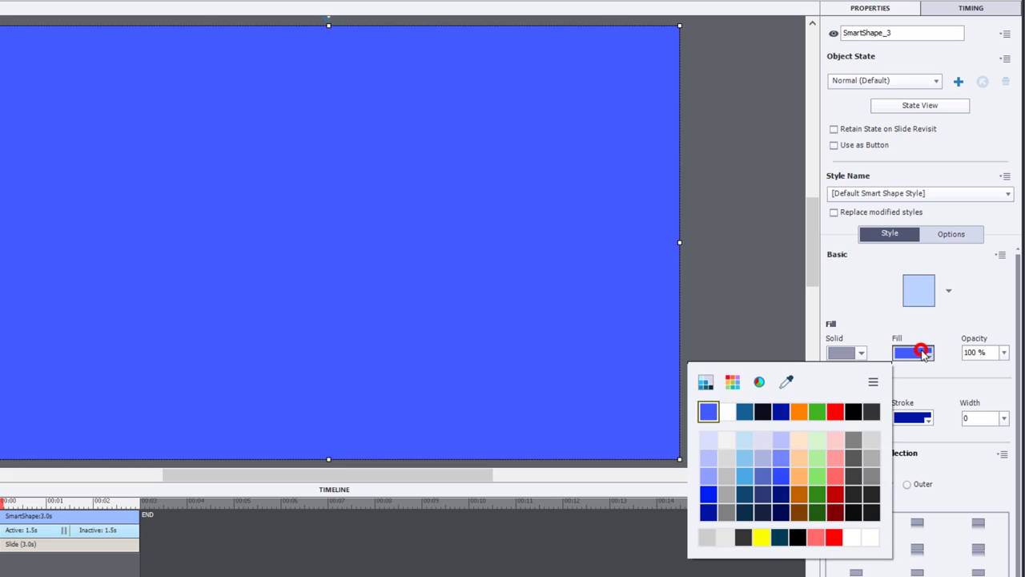
left_click(732, 382)
left_click(839, 408)
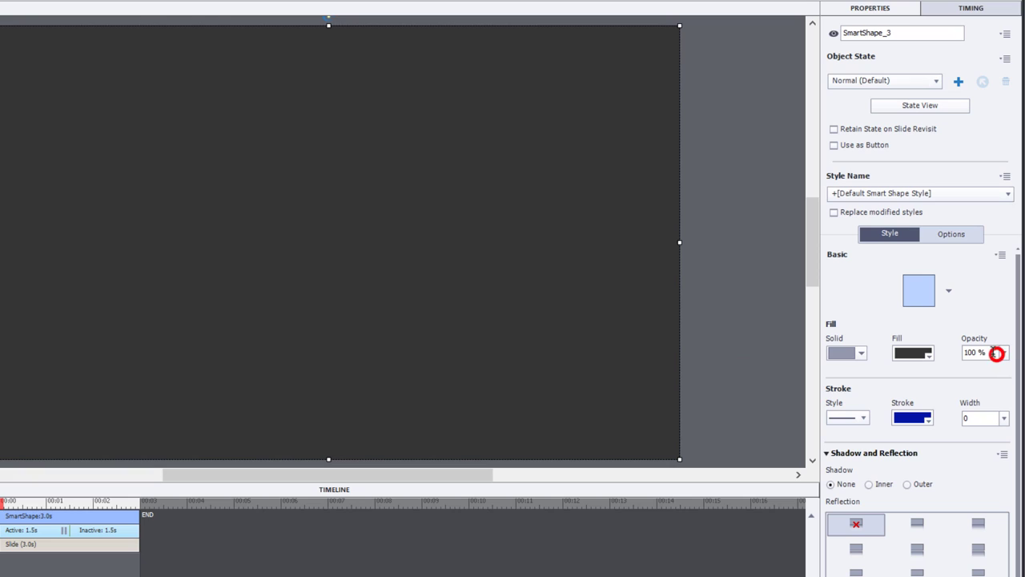
left_click(994, 354)
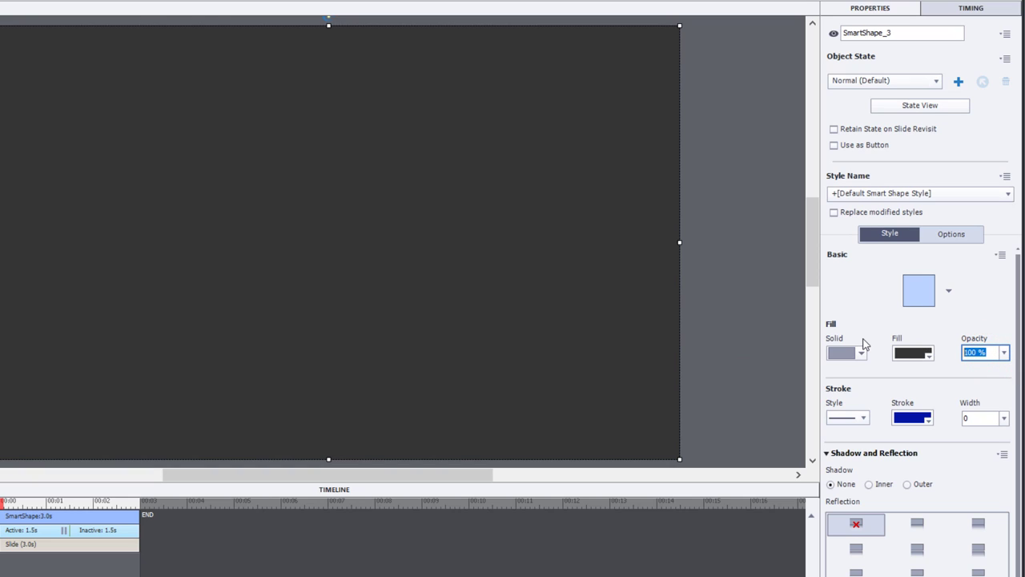
key("Return")
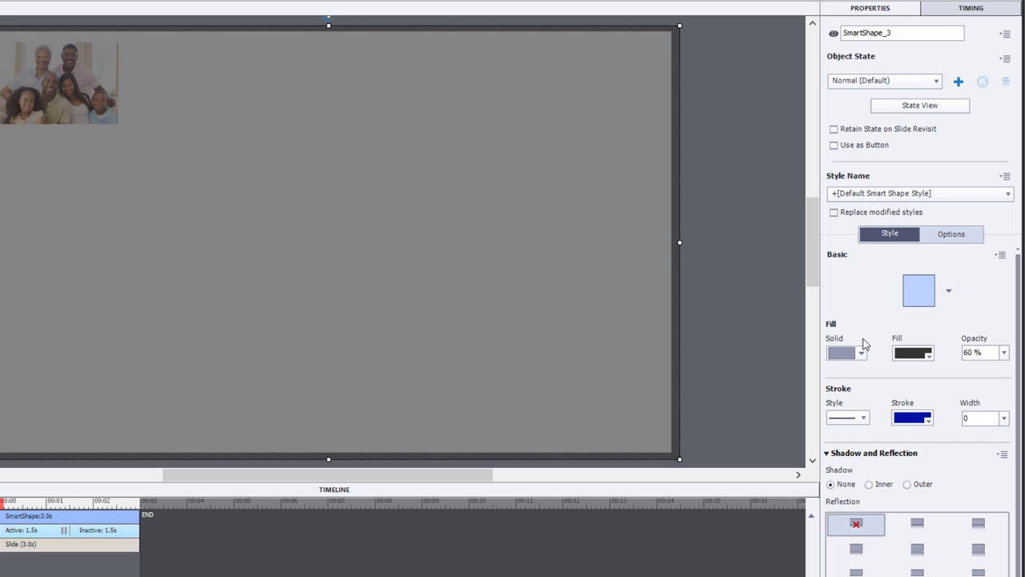
left_click(960, 22)
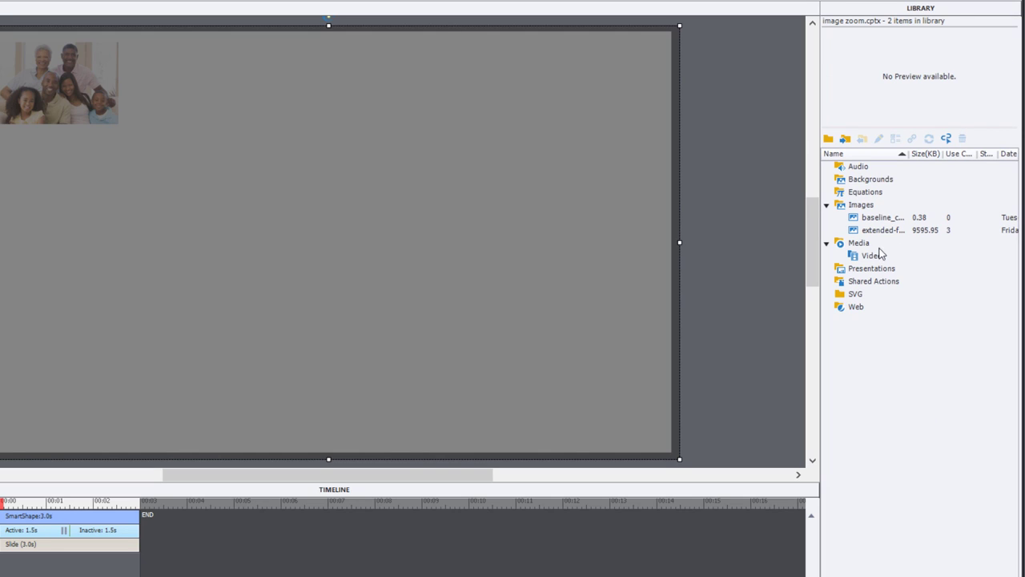
- Add a second family photo, resize it to fit the slide, and centre it horizontally and vertically
left_click_drag(888, 233, 497, 223)
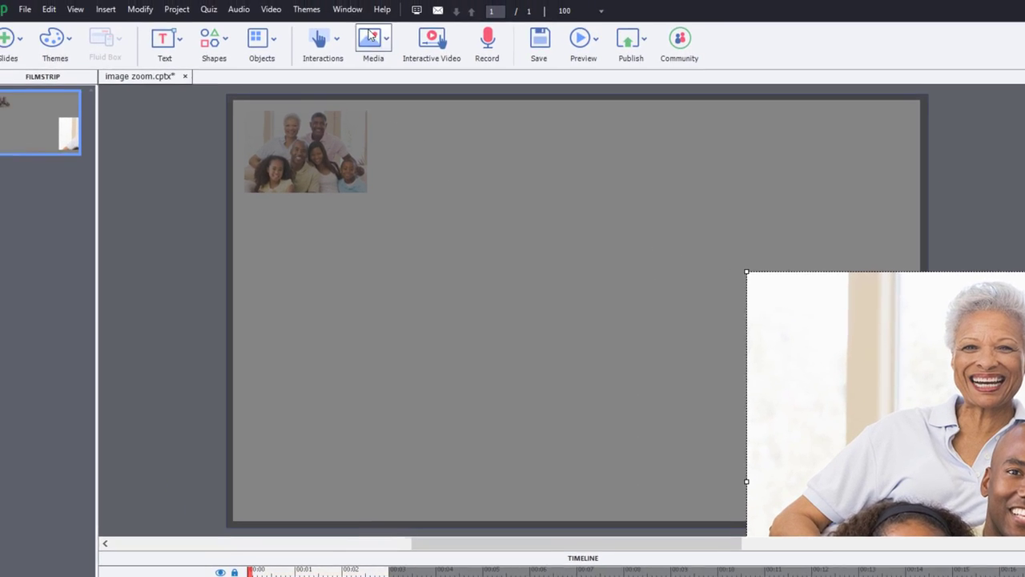
left_click(365, 14)
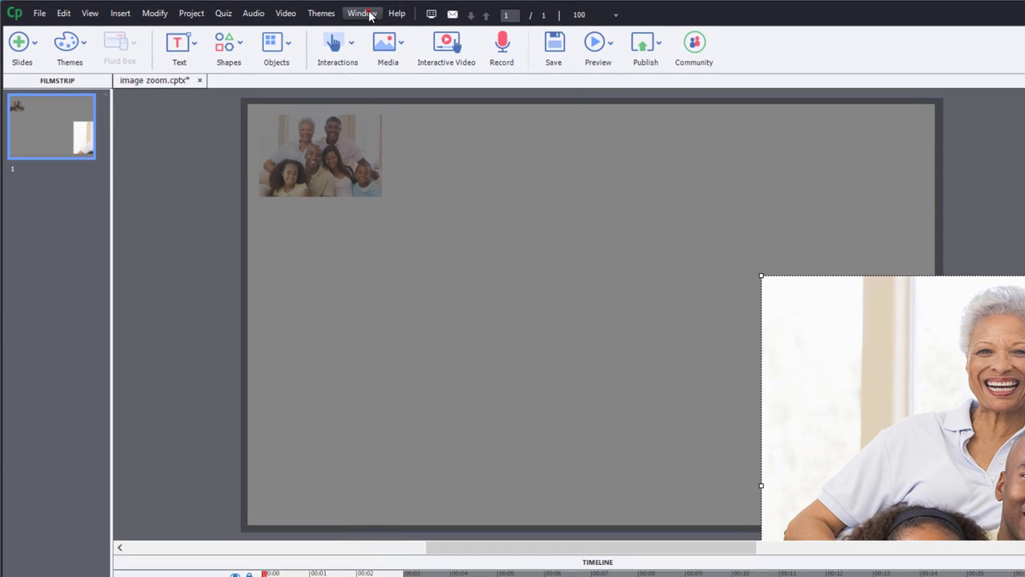
left_click(370, 29)
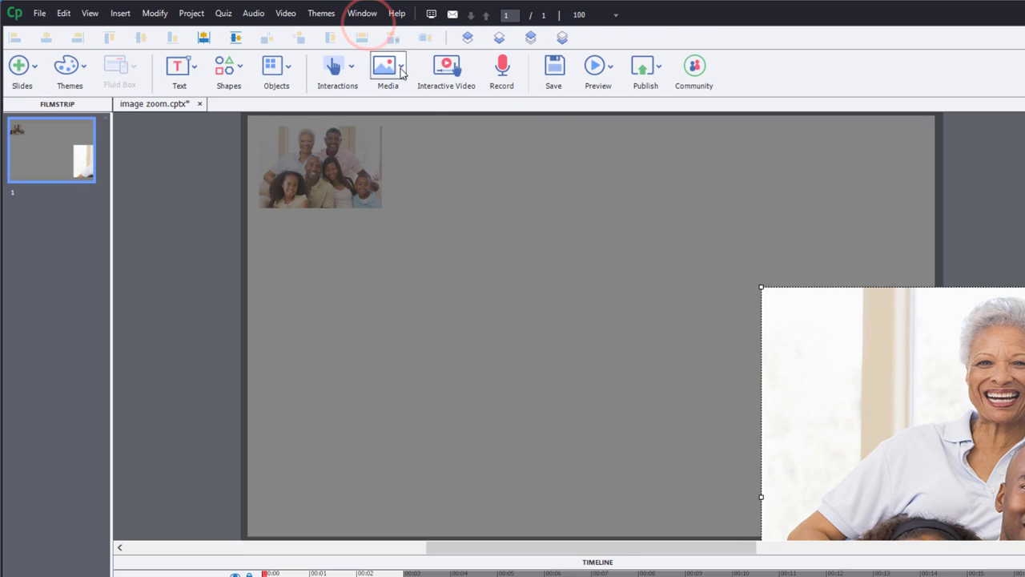
left_click(200, 38)
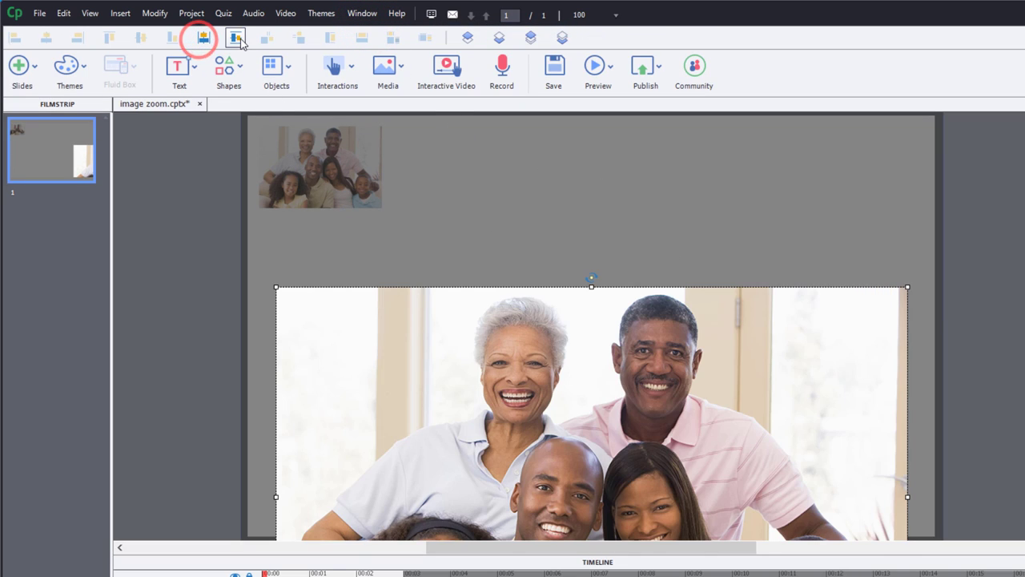
left_click(236, 37)
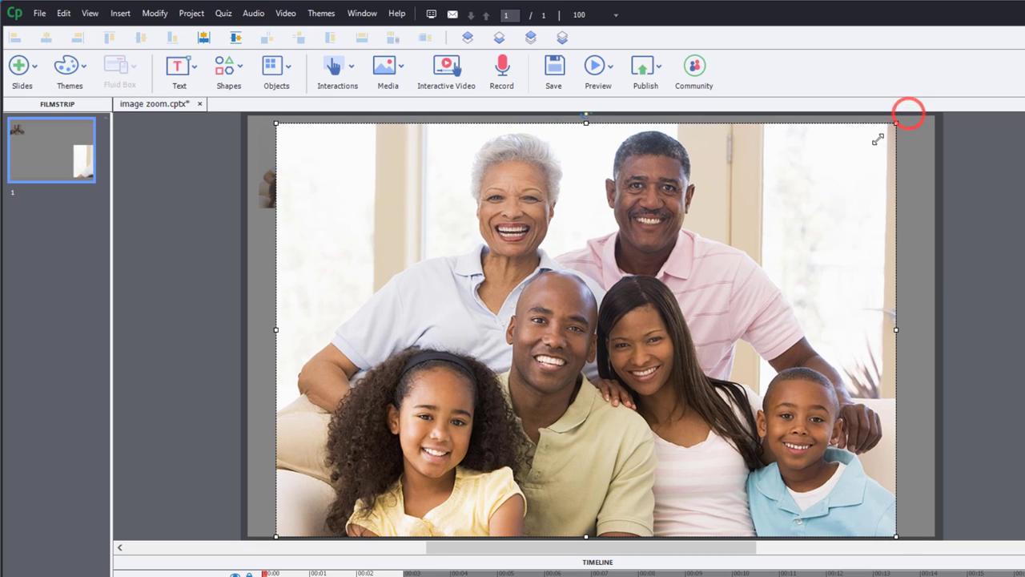
left_click_drag(896, 123, 838, 161)
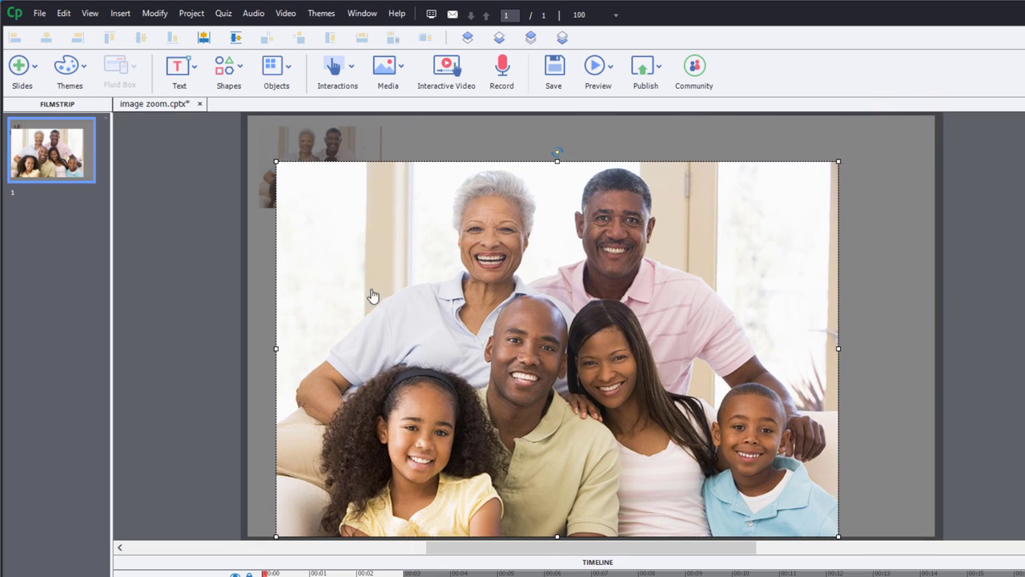
left_click(203, 38)
left_click(235, 38)
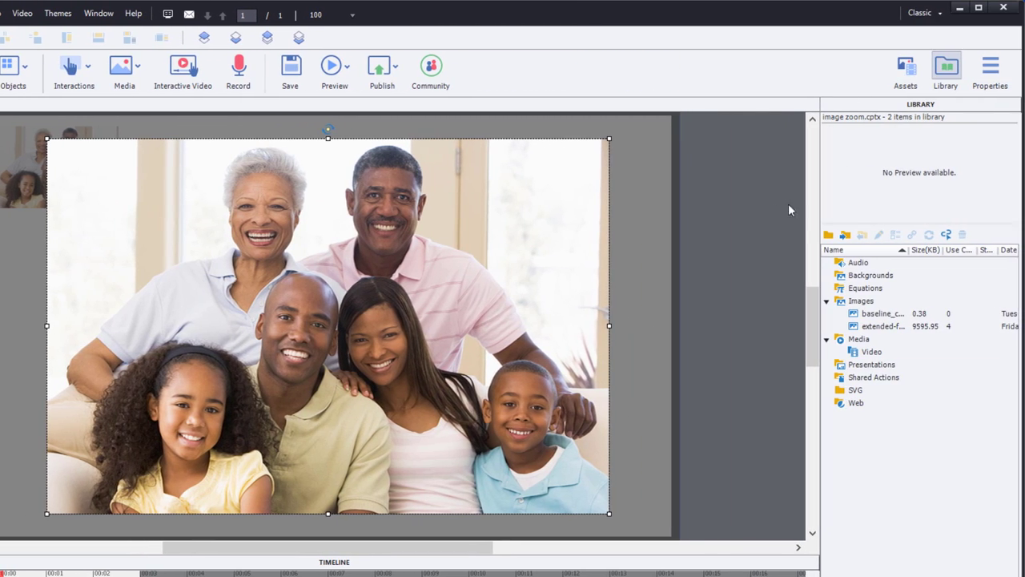
- Drag the close X image from the library to the overlay's top-right corner
left_click(881, 313)
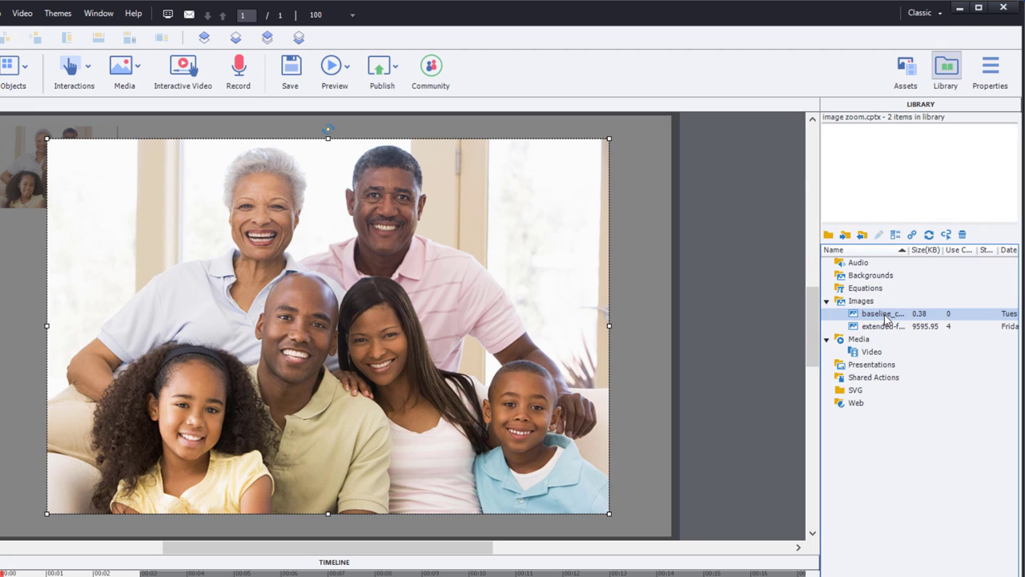
left_click_drag(885, 316, 743, 293)
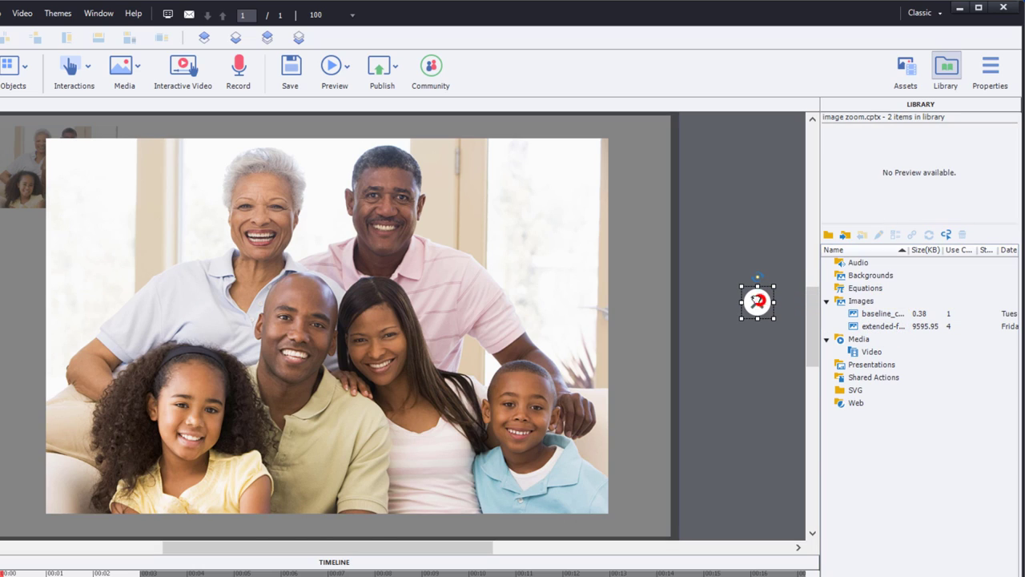
left_click_drag(655, 147, 651, 138)
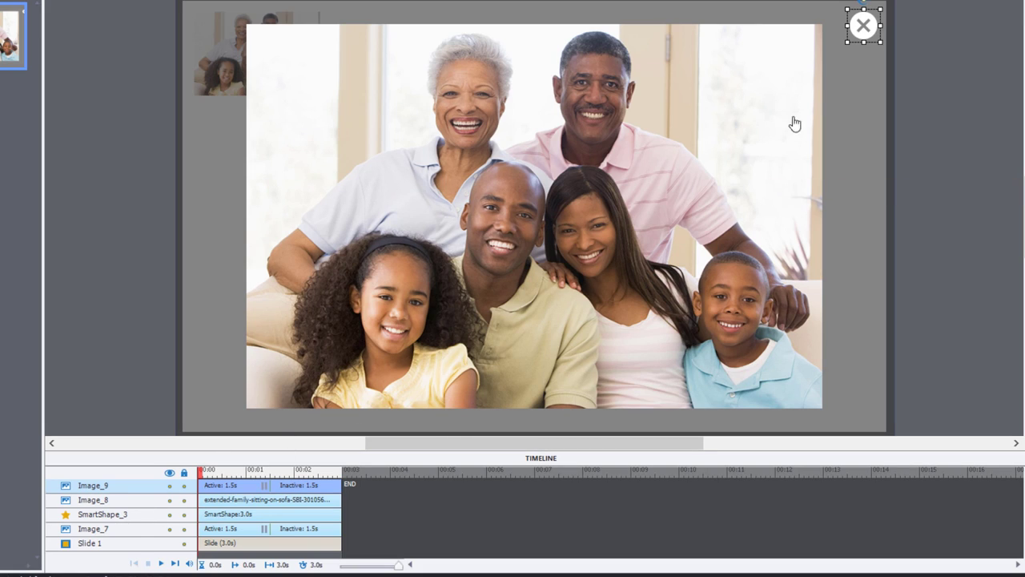
- Select the large photo, grey backdrop and close X in the Timeline and group them as Group_3
left_click(216, 500)
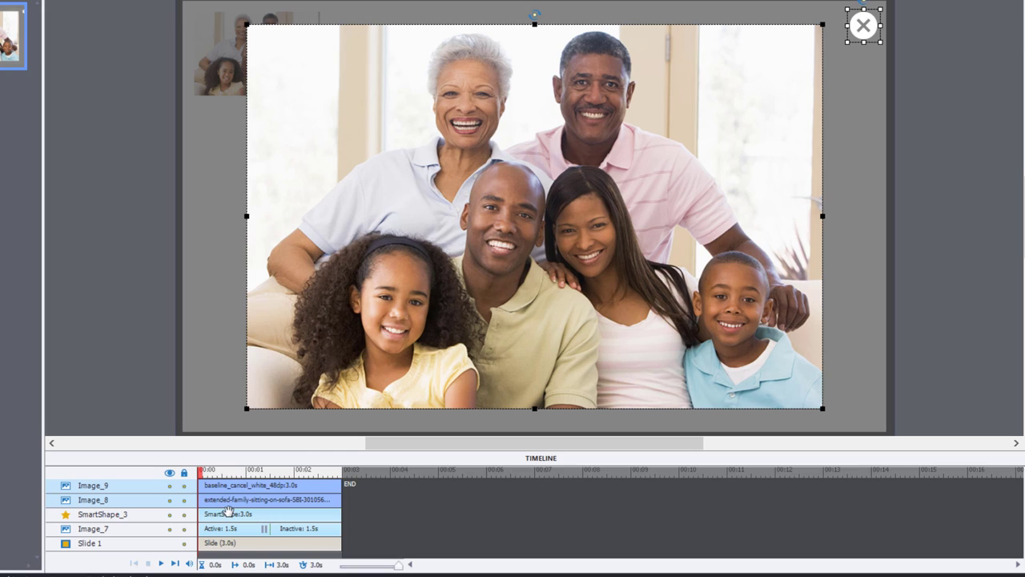
left_click(228, 511, "shift")
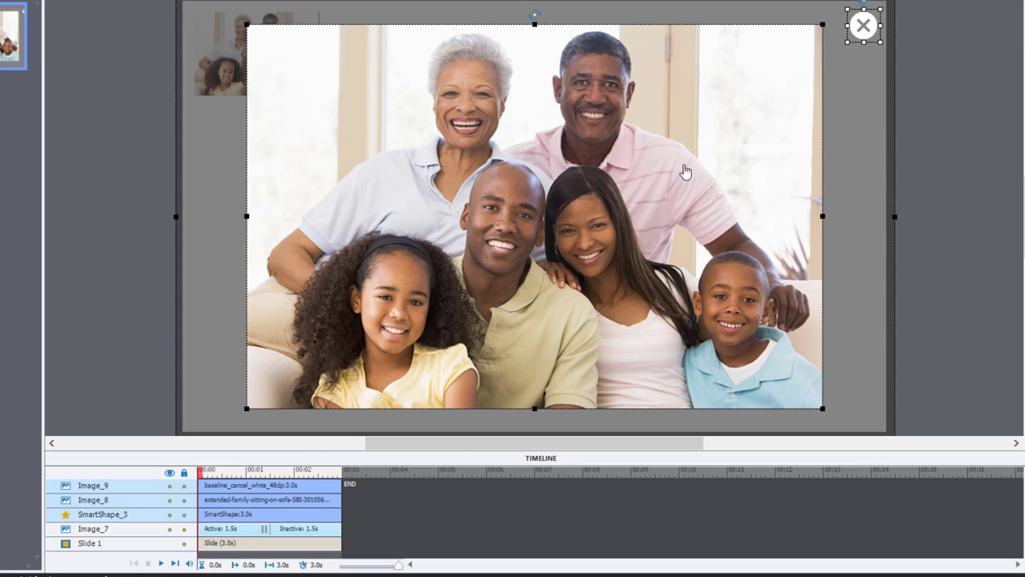
right_click(252, 504)
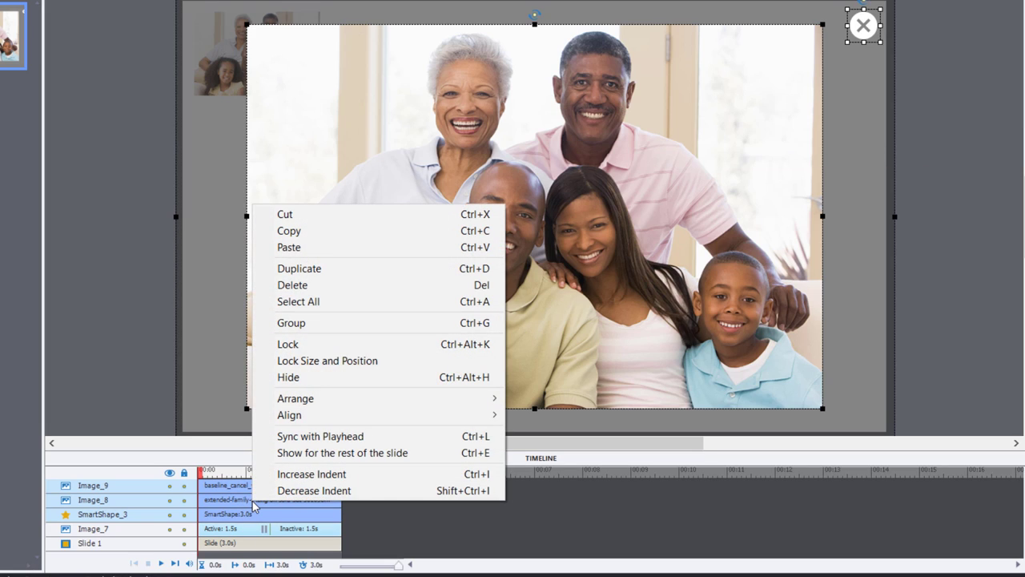
left_click(320, 325)
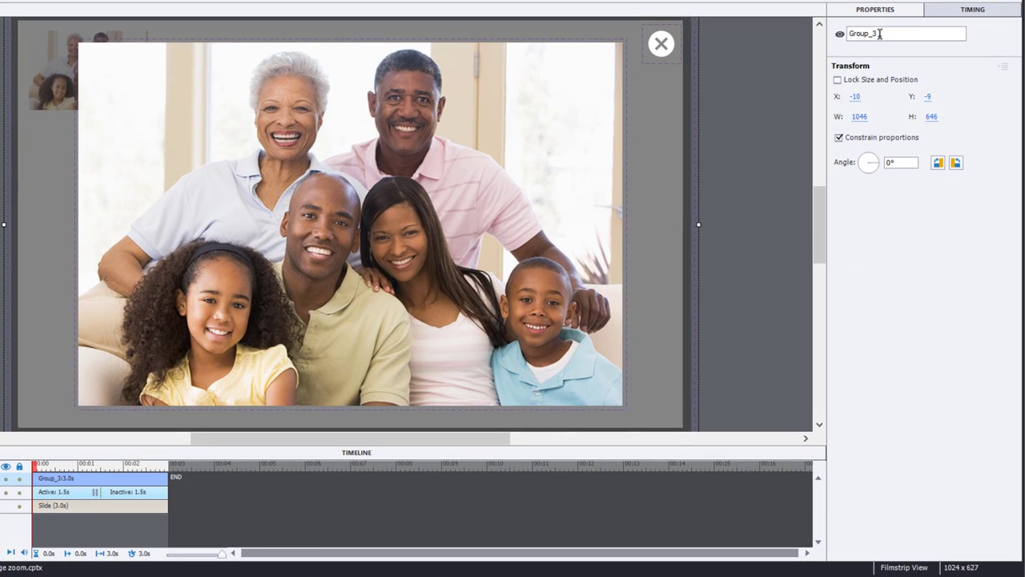
- Rename Group_3 to large_image and turn off its Visible in output setting
left_click(882, 32)
double_click(903, 33)
type("large image")
key("Return")
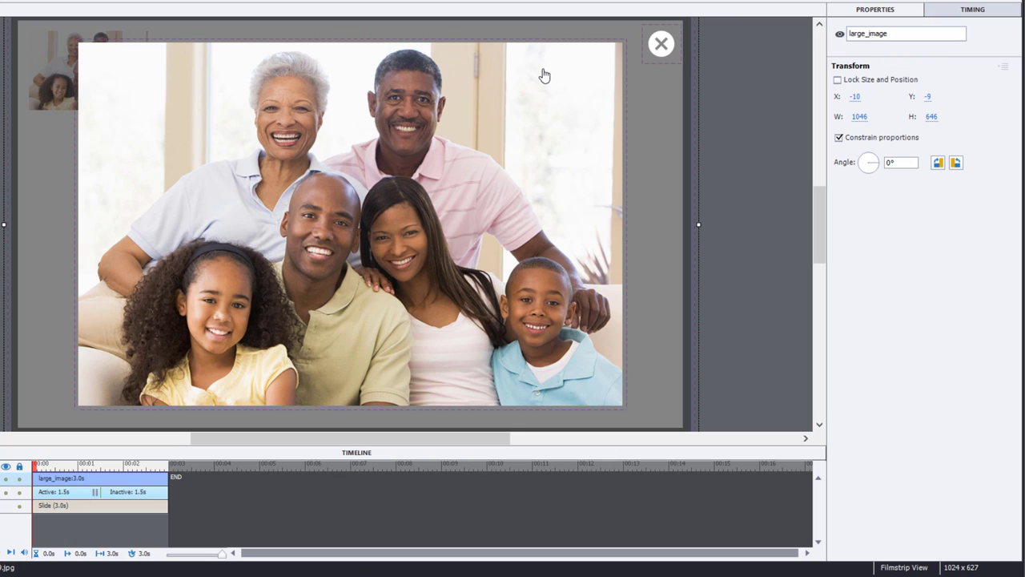
left_click(841, 36)
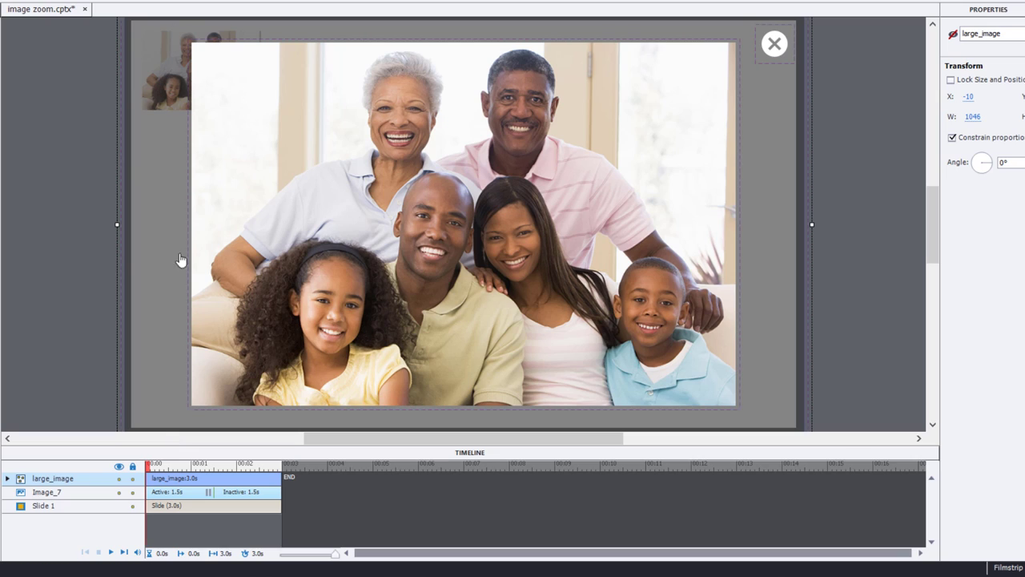
- Set Image_7's On Success action to Show large_image, with Continue Playing the Project unchecked
left_click(118, 478)
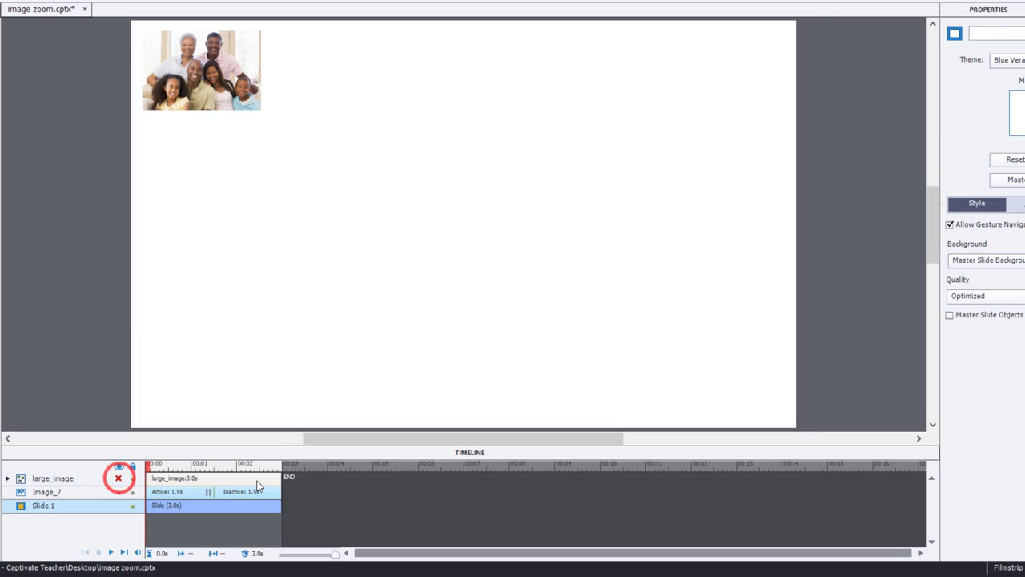
left_click(213, 64)
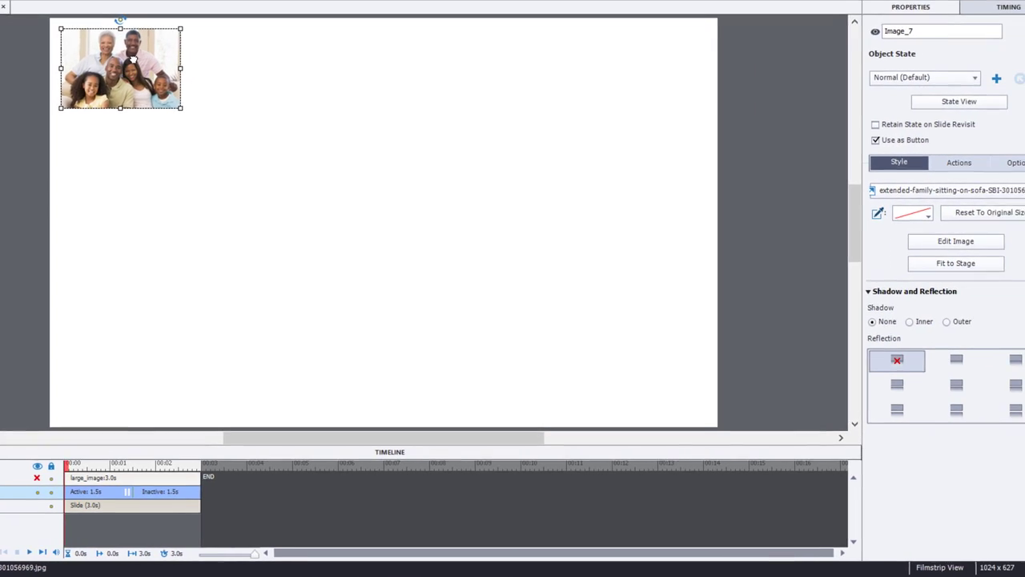
left_click(958, 163)
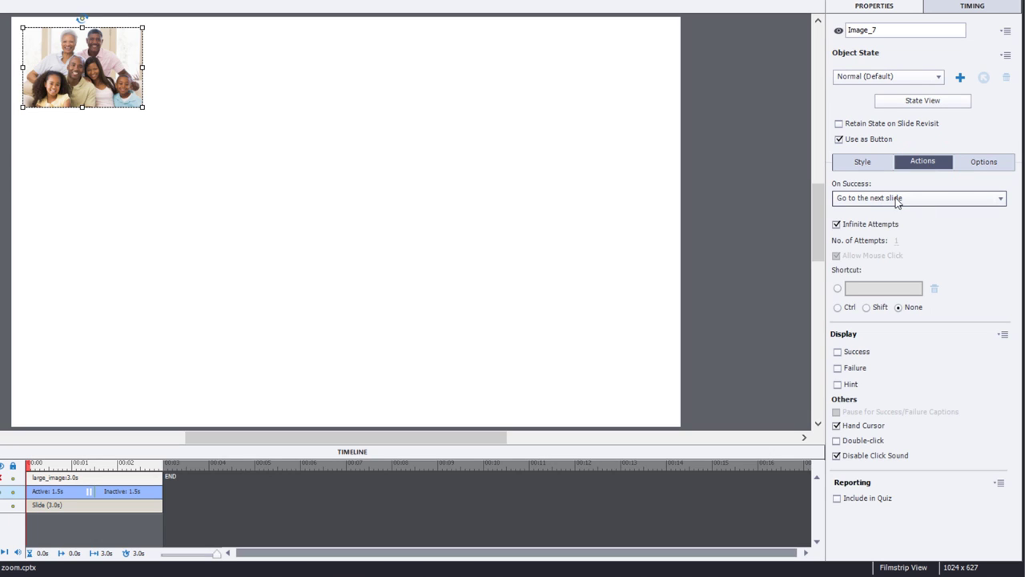
left_click(940, 201)
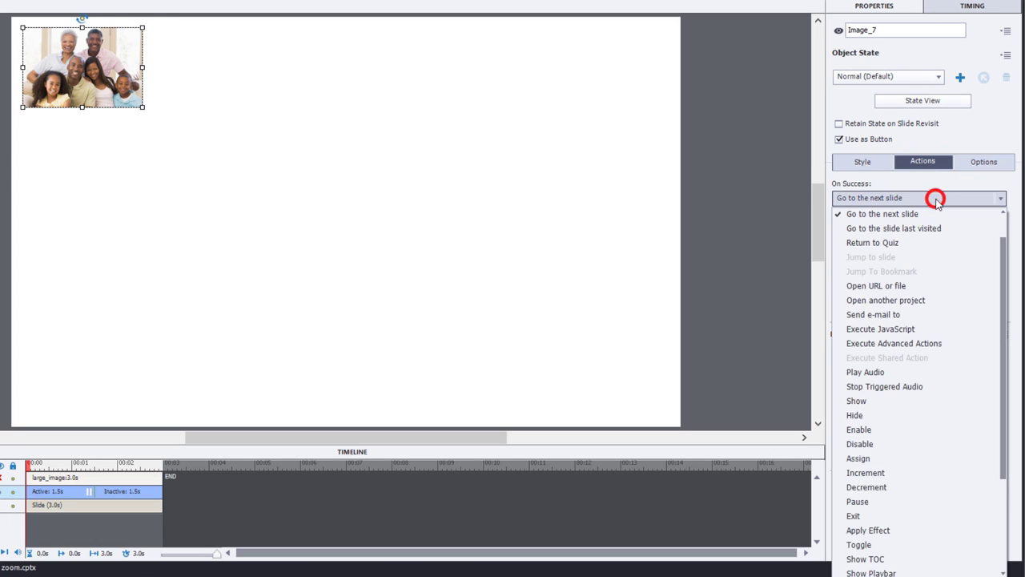
left_click(873, 403)
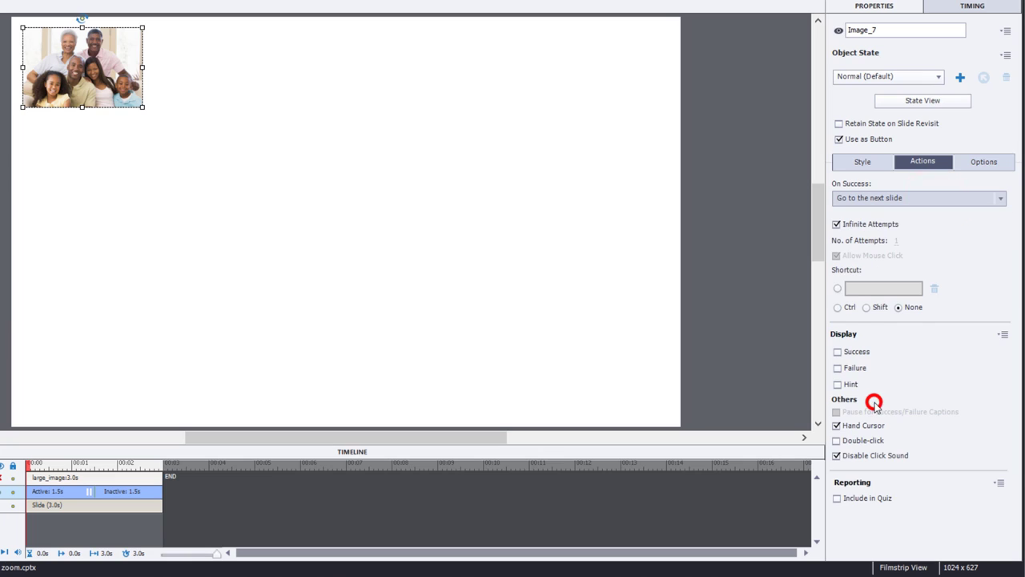
left_click(905, 224)
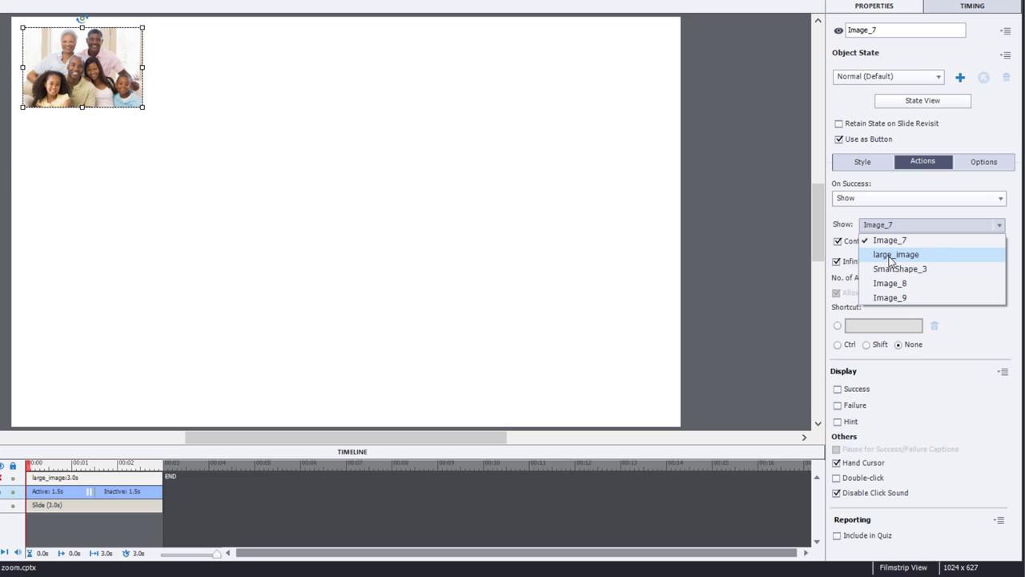
left_click(890, 257)
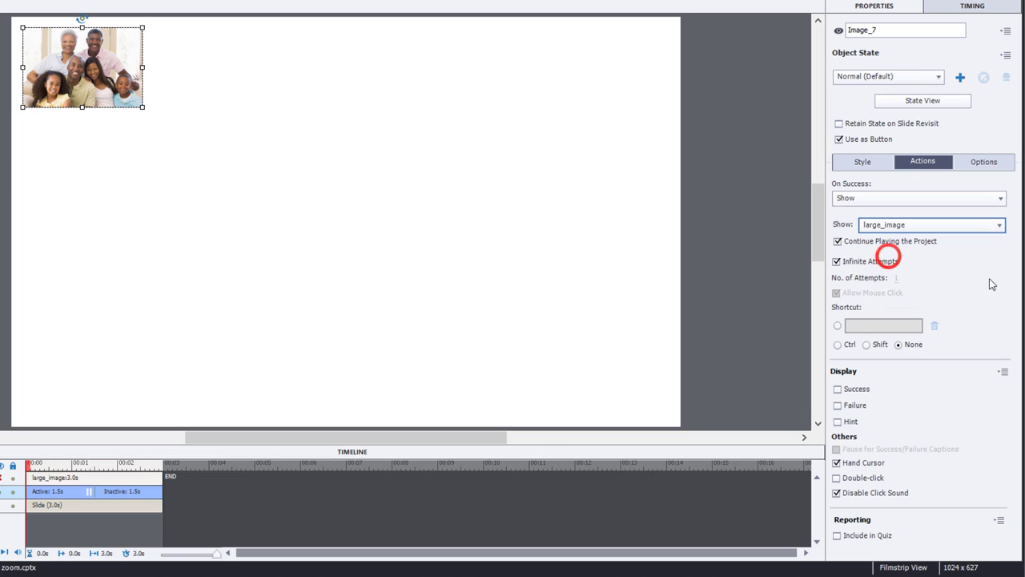
left_click(838, 242)
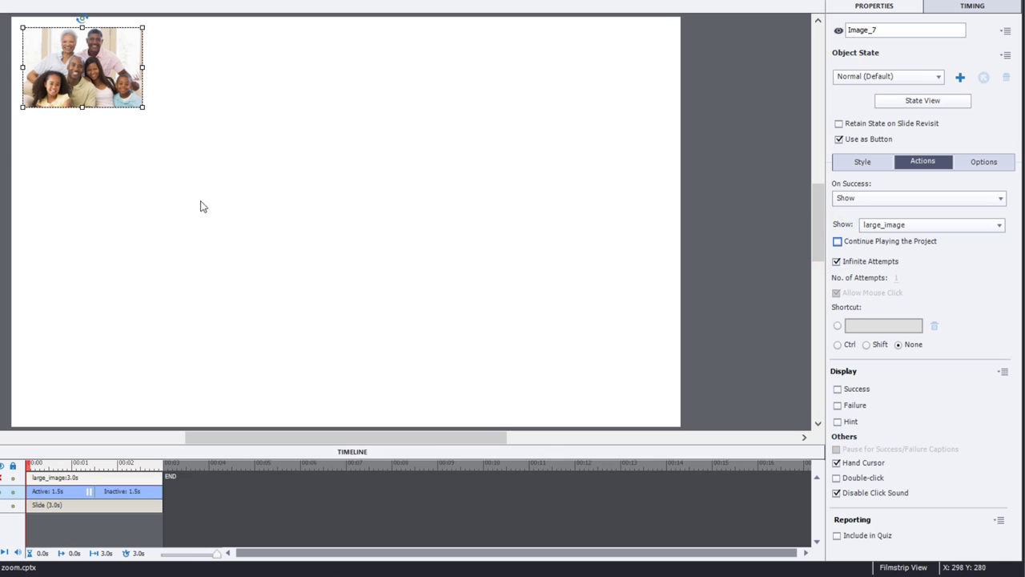
- Unhide large_image and select the close X image, Image_9, inside the group
left_click(2, 477)
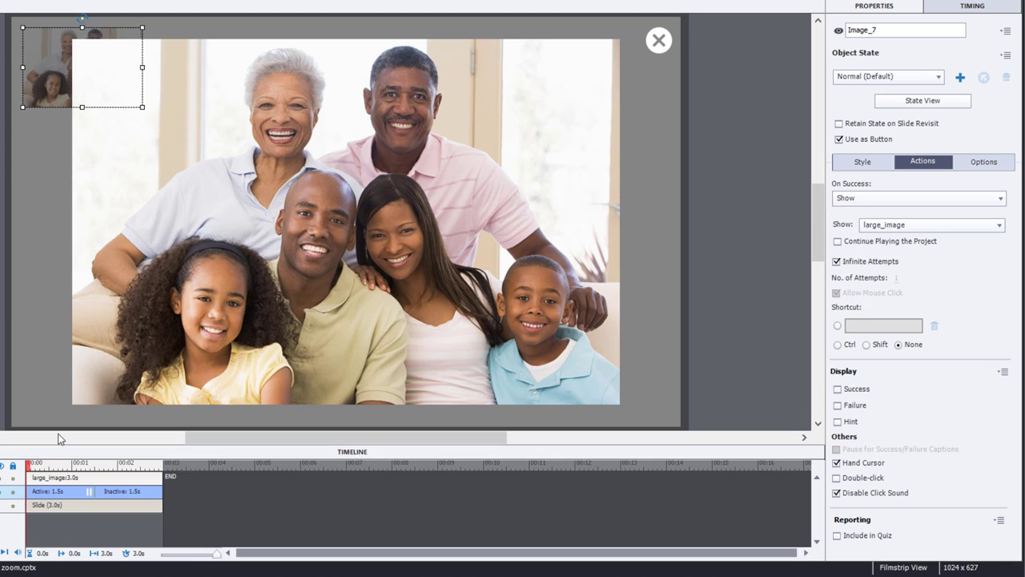
left_click(658, 40)
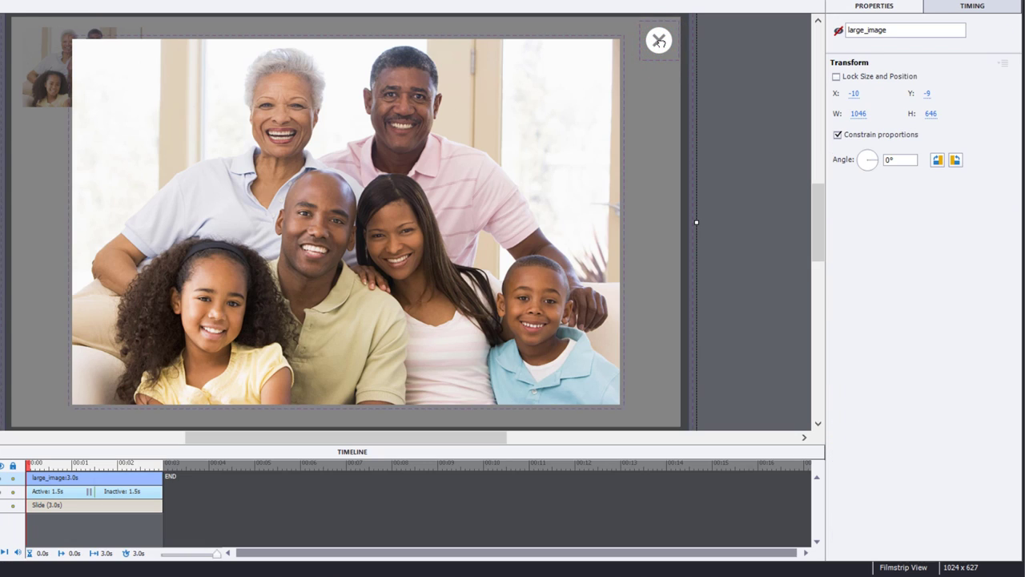
left_click(658, 40)
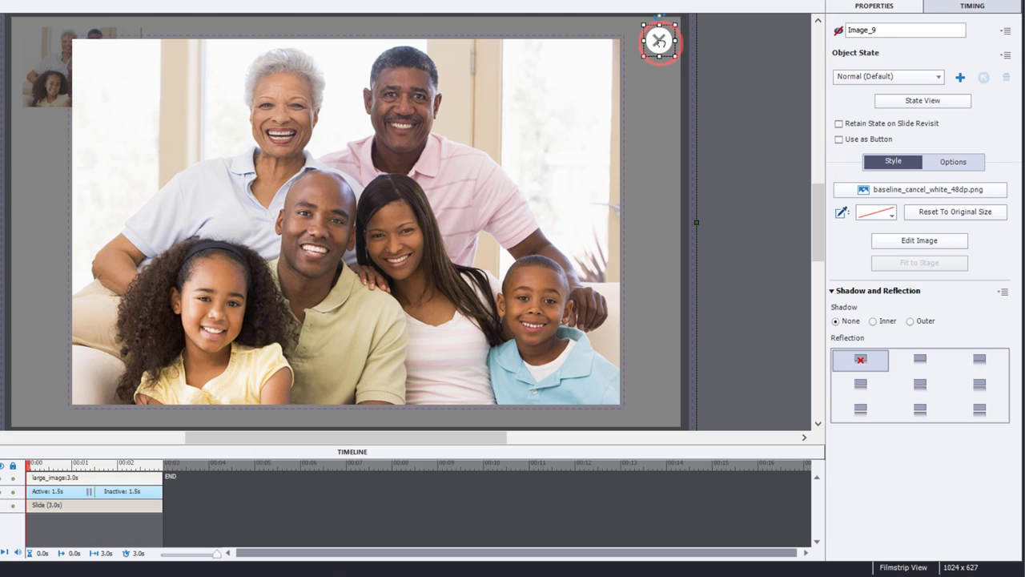
- Make Image_9 a button whose On Success action hides large_image, with Continue Playing the Project unchecked
left_click(838, 140)
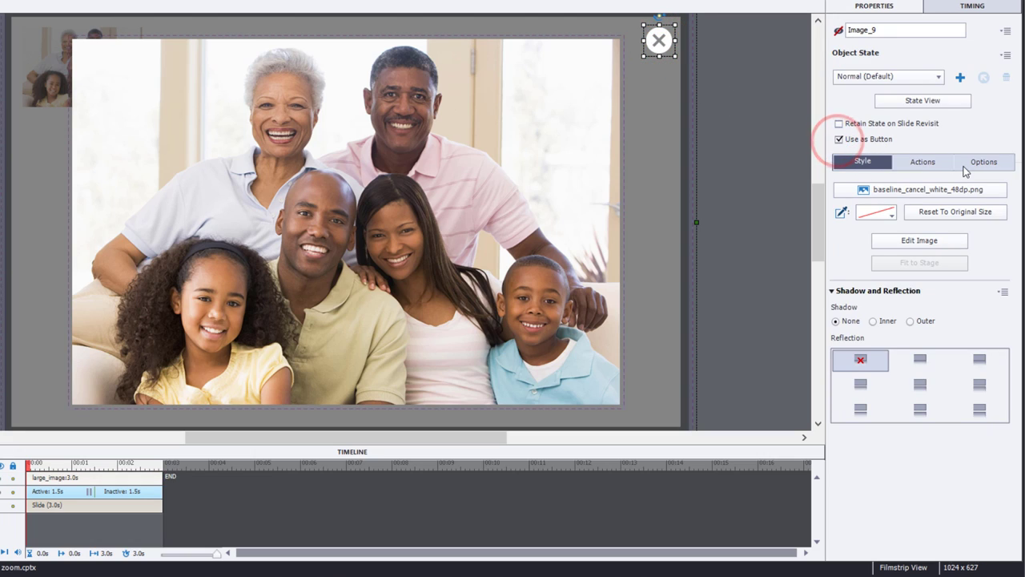
left_click(922, 162)
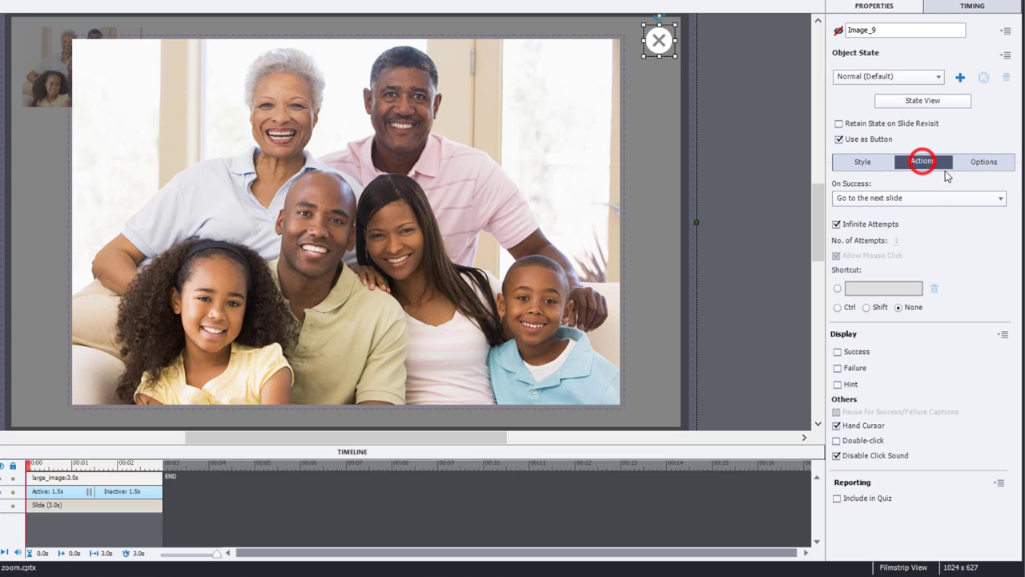
left_click(897, 200)
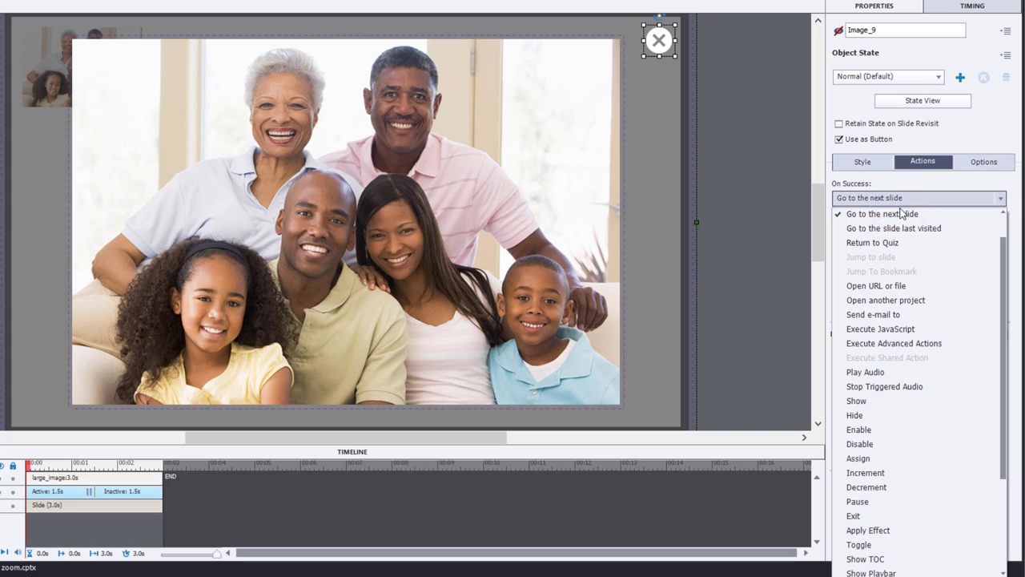
left_click(886, 416)
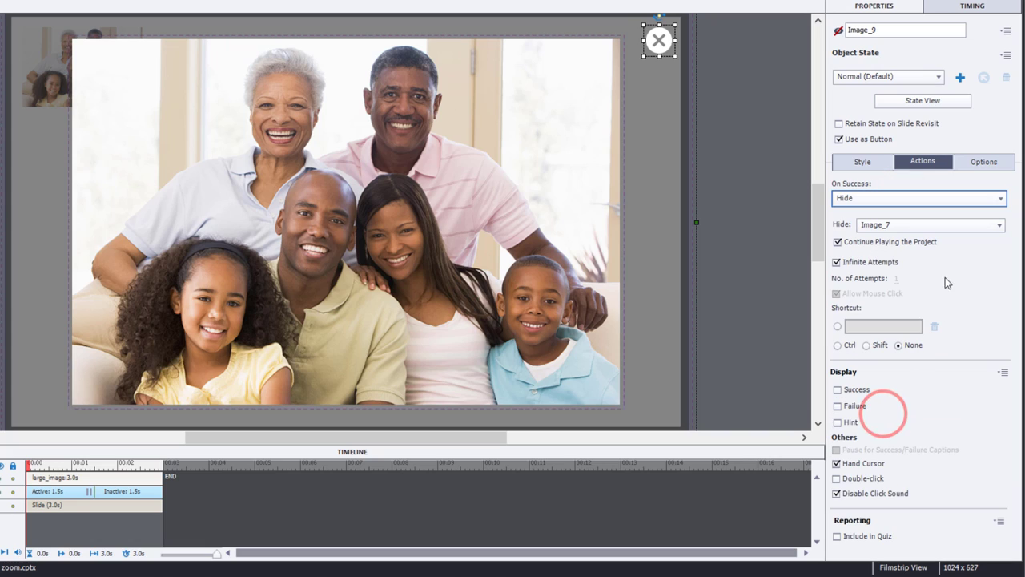
left_click(916, 227)
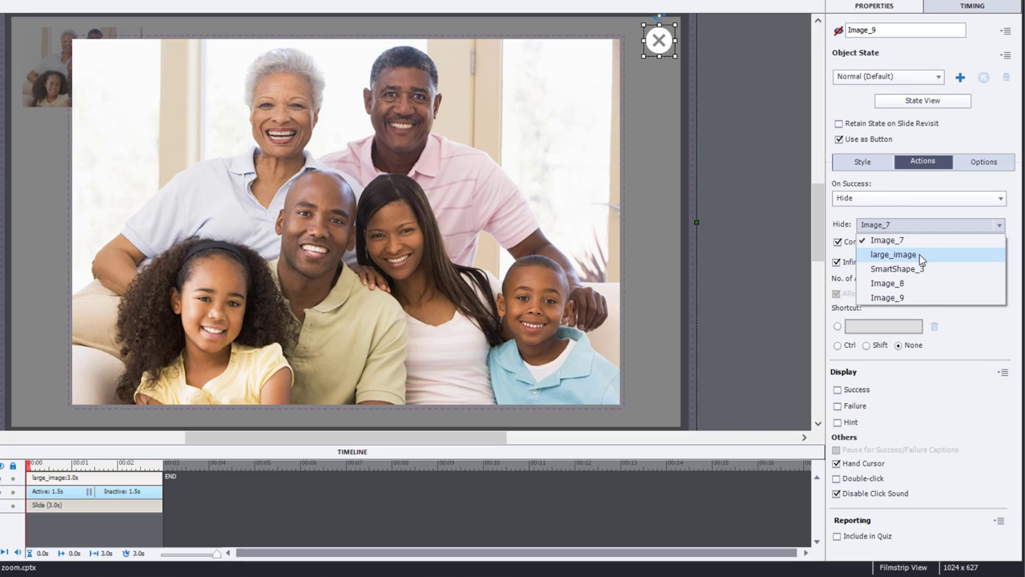
left_click(921, 256)
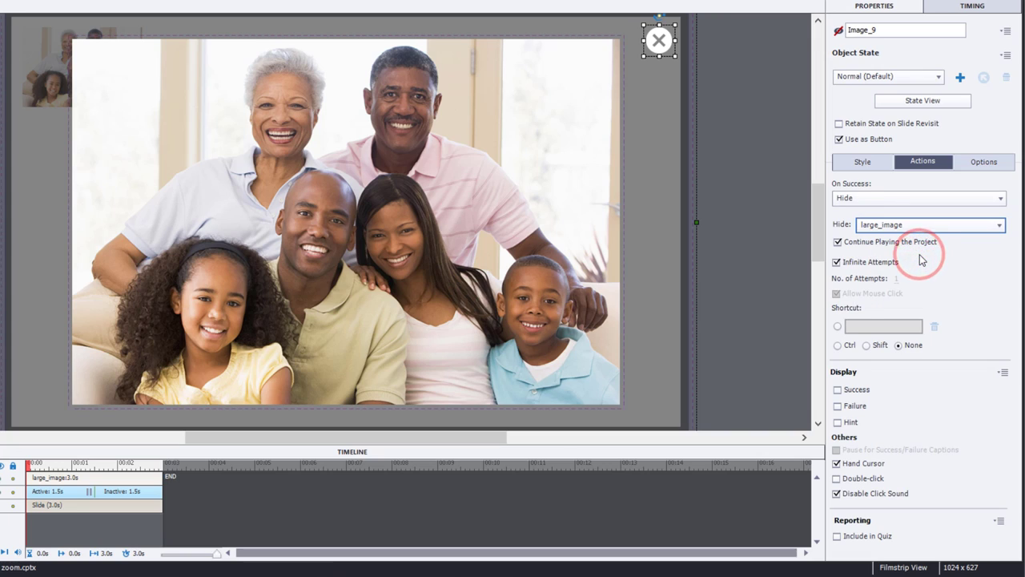
left_click(839, 242)
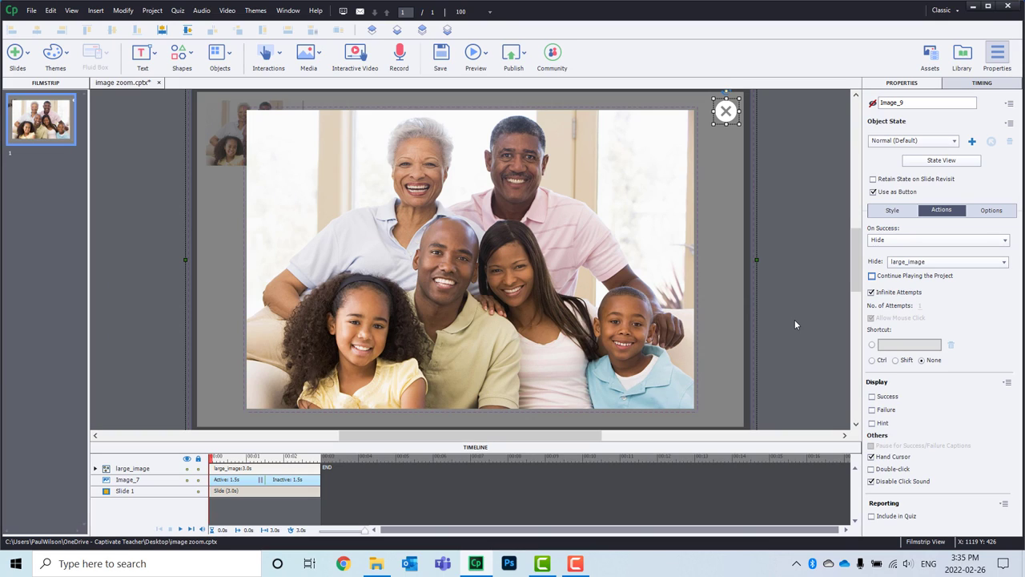
- Select the slide from the empty pasteboard and view its enter and exit actions
left_click(775, 354)
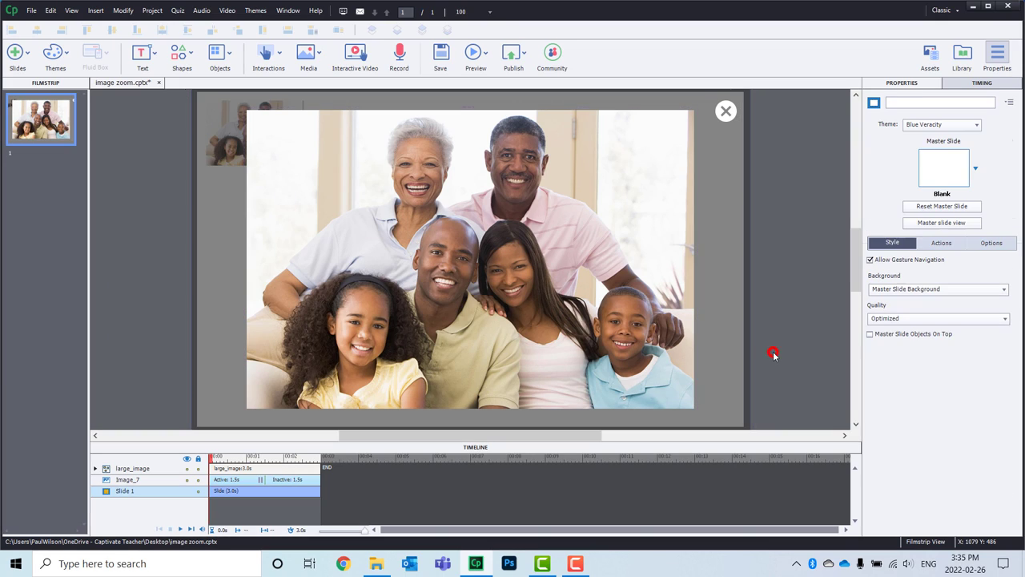
left_click(942, 243)
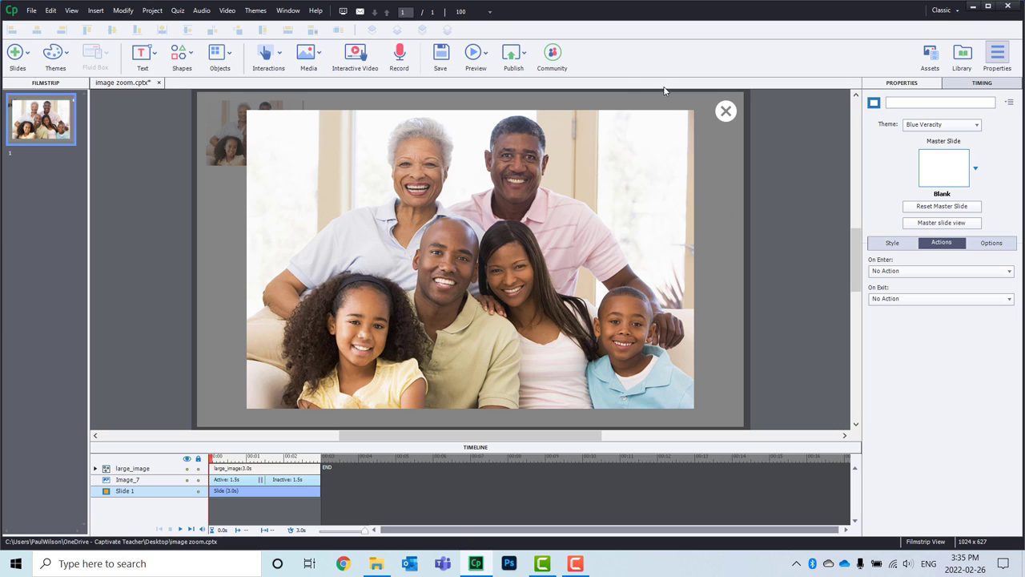
- Preview the project as HTML5 in Browser
left_click(480, 53)
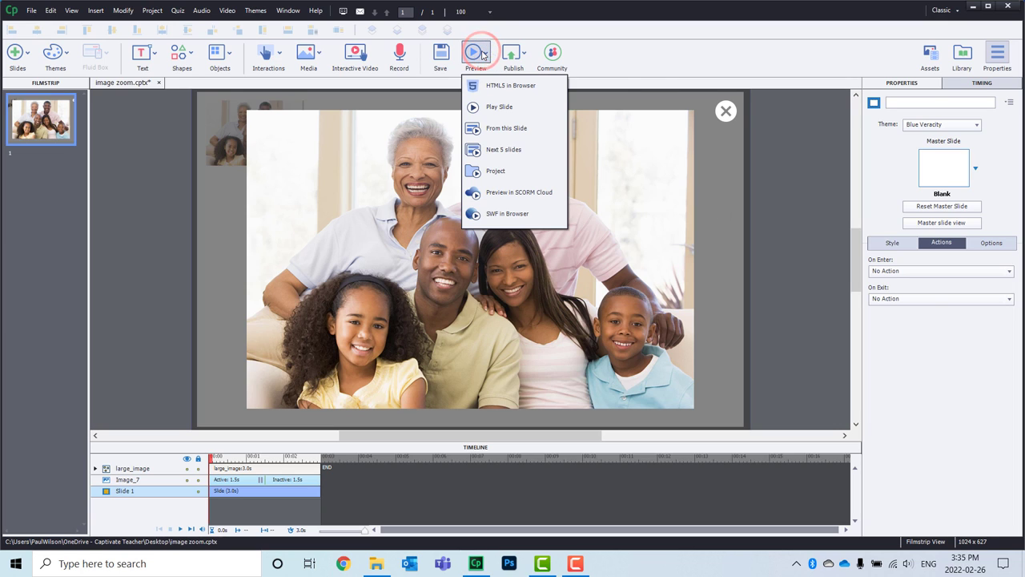
left_click(483, 85)
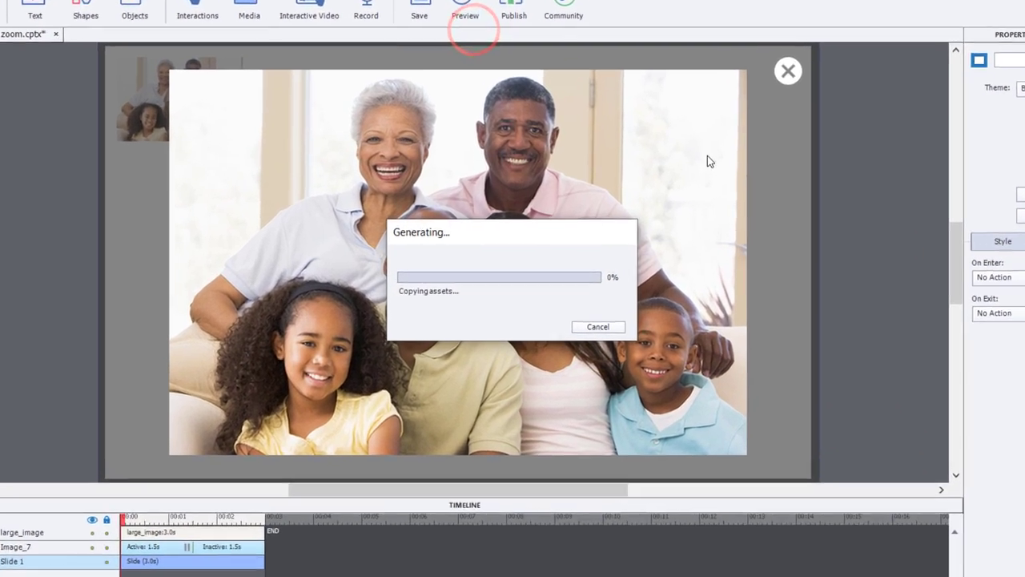